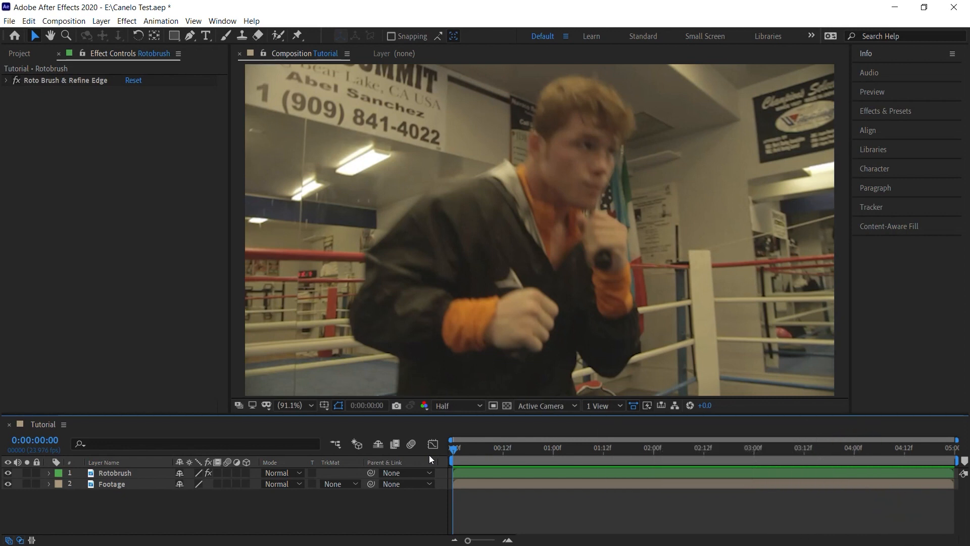
Step: Preview the isolated Rotobrush cutout on a transparent background, and restore the full composition view
{"action": "left_click", "coordinate": [116, 473]}
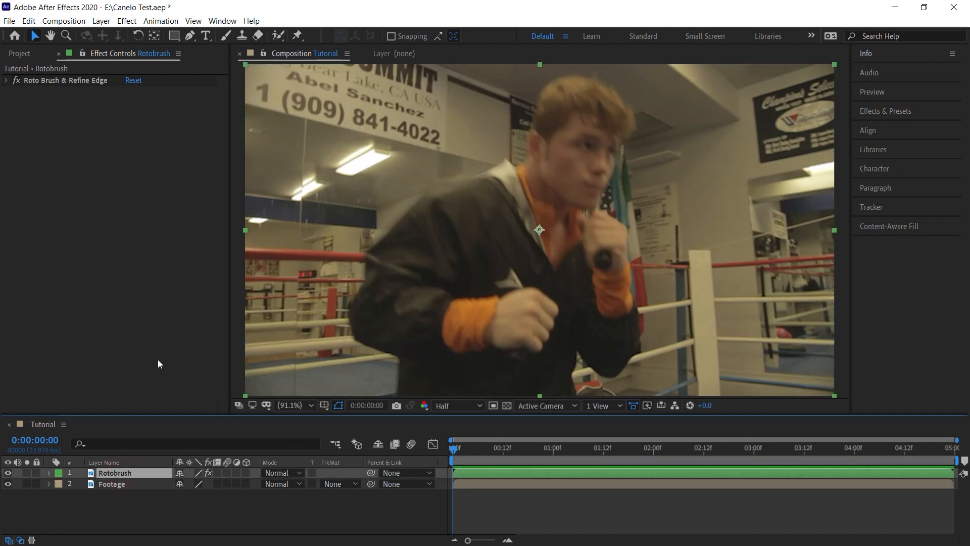
{"action": "left_click", "coordinate": [52, 82]}
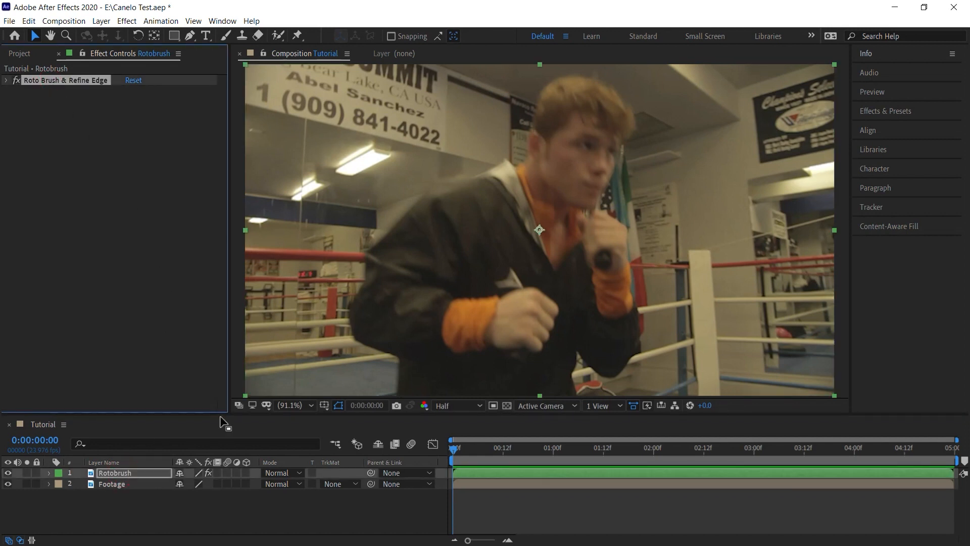
{"action": "left_click", "coordinate": [27, 472]}
{"action": "left_click", "coordinate": [507, 406]}
{"action": "key", "text": "space"}
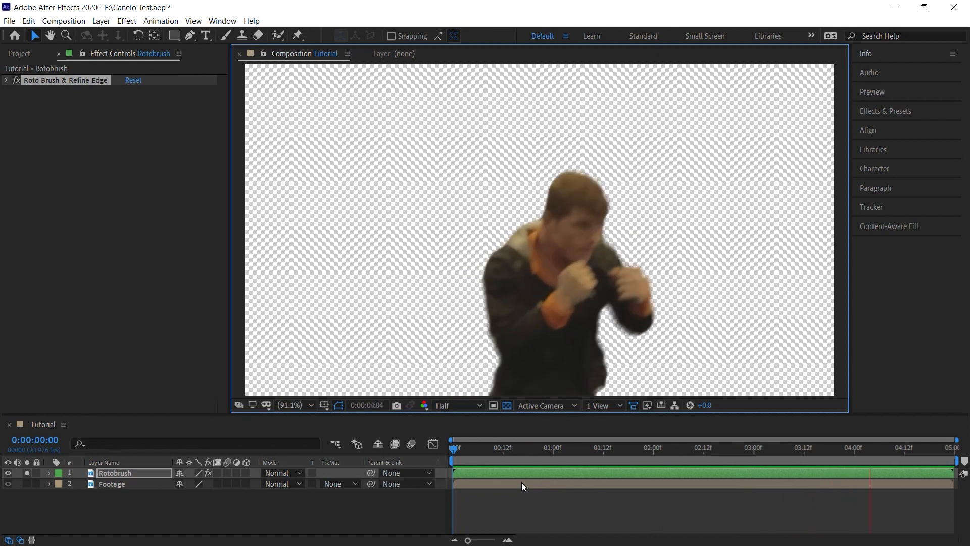
{"action": "key", "text": "space"}
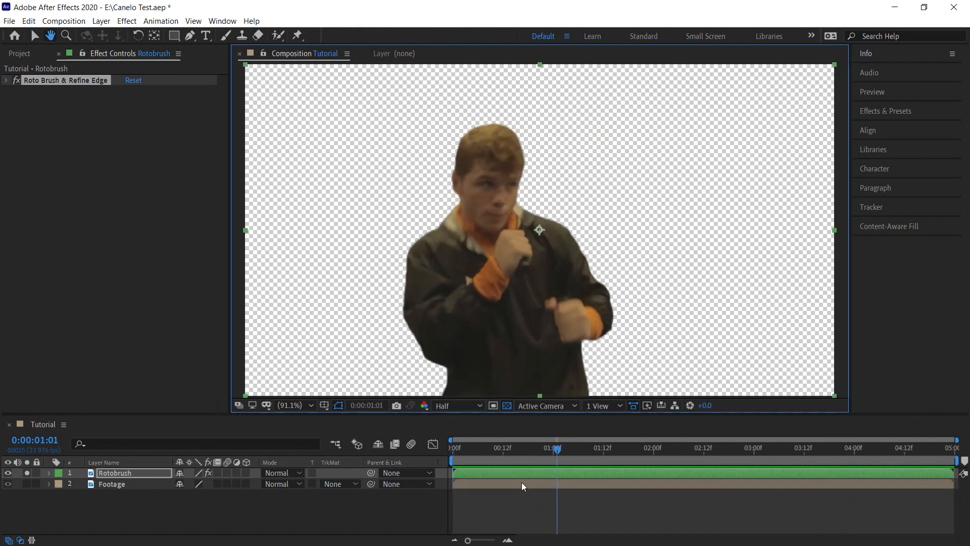
{"action": "left_click", "coordinate": [27, 473]}
{"action": "left_click", "coordinate": [508, 406]}
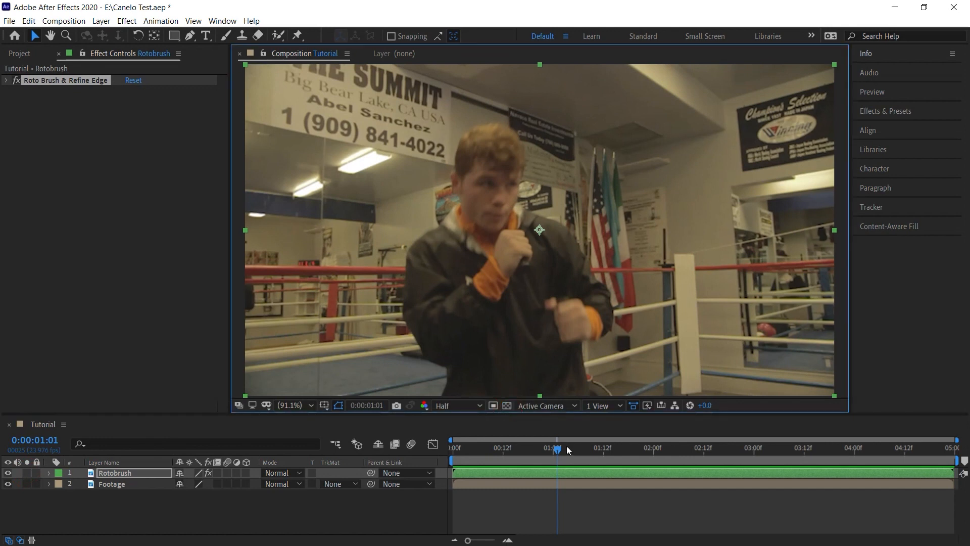
Step: Trim the Rotobrush layer so it starts at 0:00:01:06 and ends at 0:00:02:00
{"action": "left_click_drag", "start_coordinate": [557, 453], "coordinate": [550, 452]}
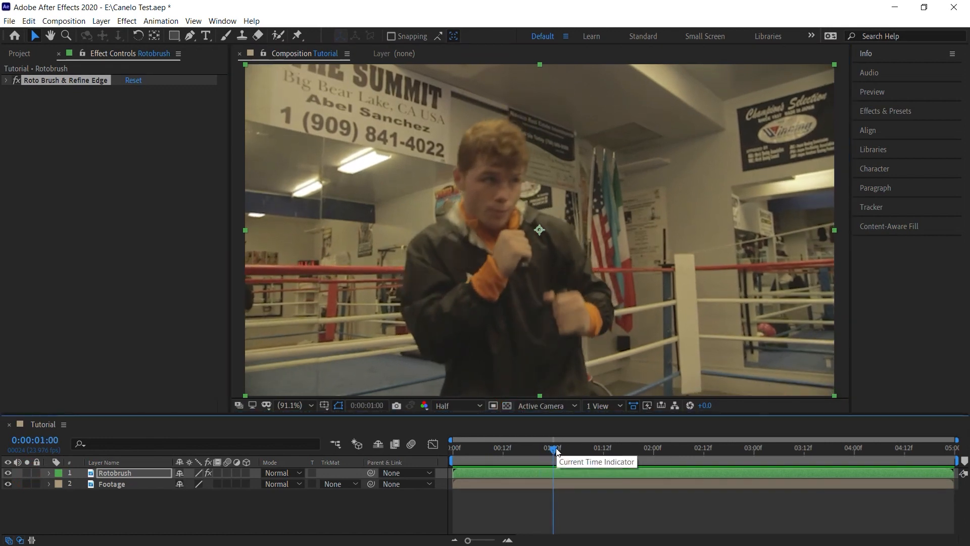
{"action": "mouse_move", "coordinate": [555, 449]}
{"action": "left_mouse_down"}
{"action": "mouse_move", "coordinate": [587, 449]}
{"action": "mouse_move", "coordinate": [558, 450]}
{"action": "left_mouse_up"}
{"action": "key", "text": "space"}
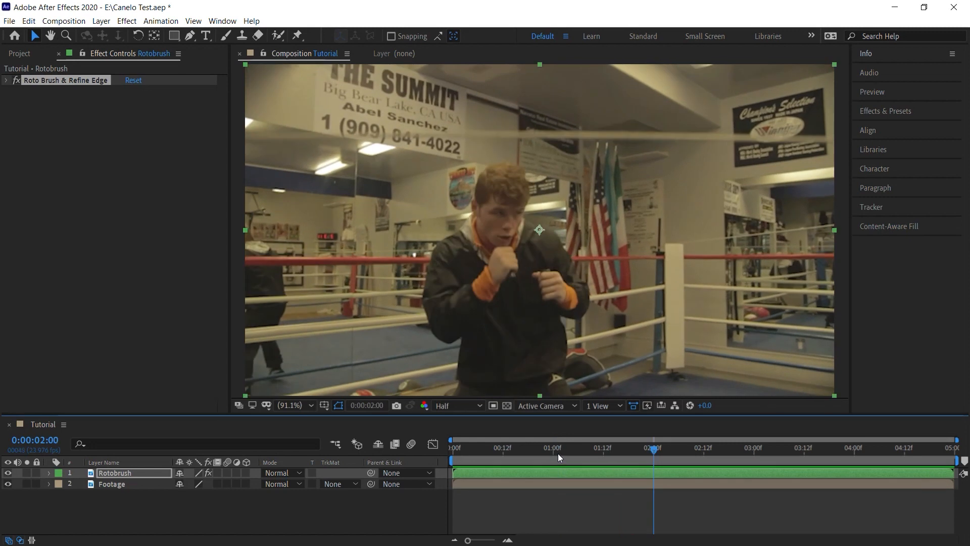
{"action": "key", "text": "space"}
{"action": "left_click_drag", "start_coordinate": [564, 454], "coordinate": [578, 451]}
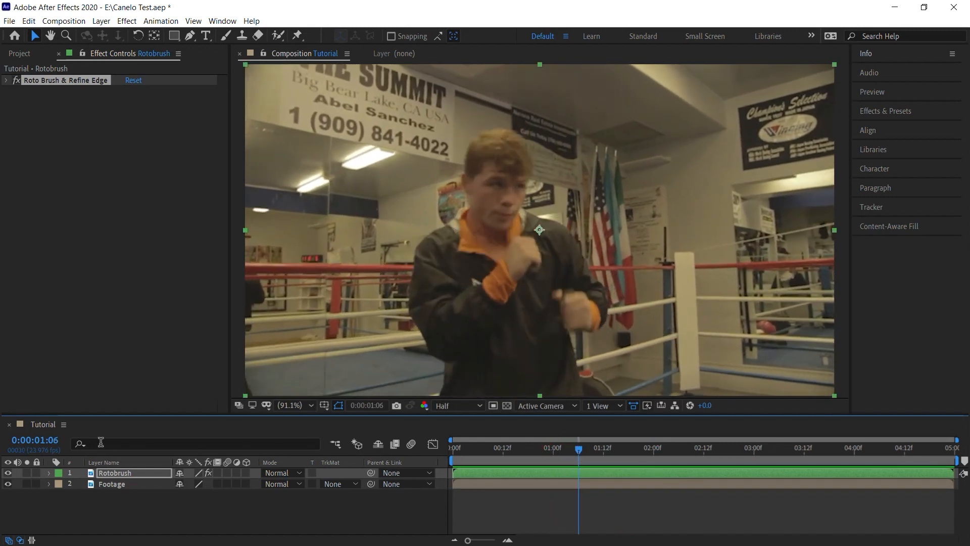
{"action": "left_click", "coordinate": [123, 474]}
{"action": "left_click_drag", "start_coordinate": [454, 473], "coordinate": [579, 472]}
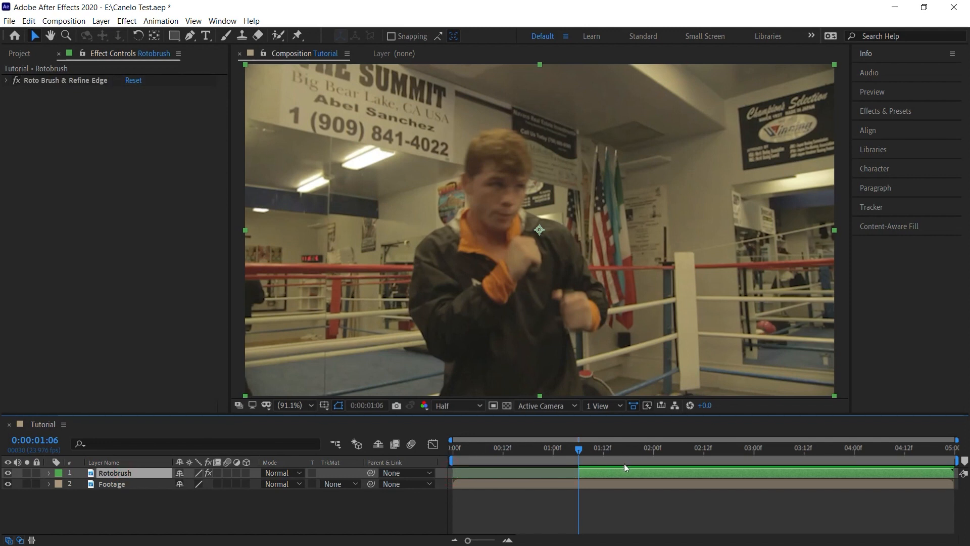
{"action": "left_click", "coordinate": [654, 453]}
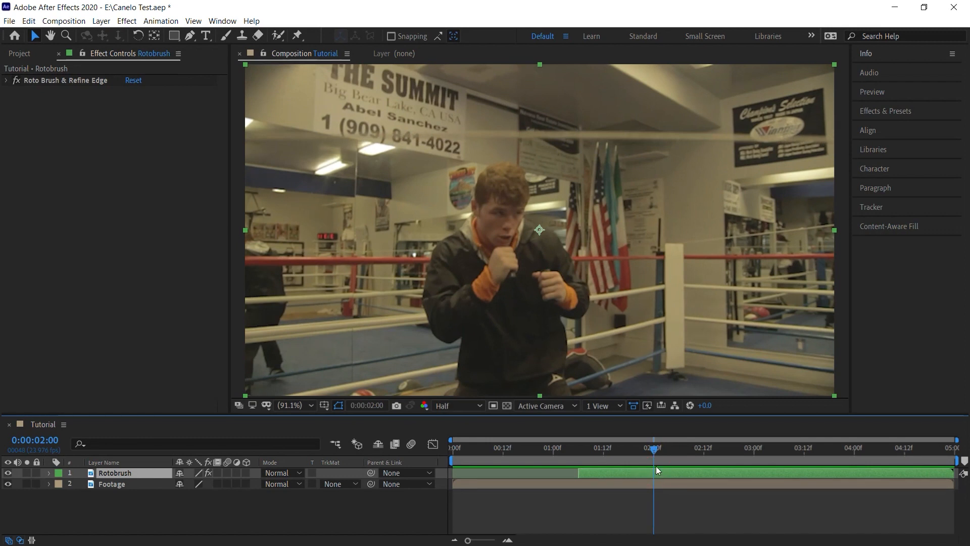
{"action": "key", "text": "alt+]"}
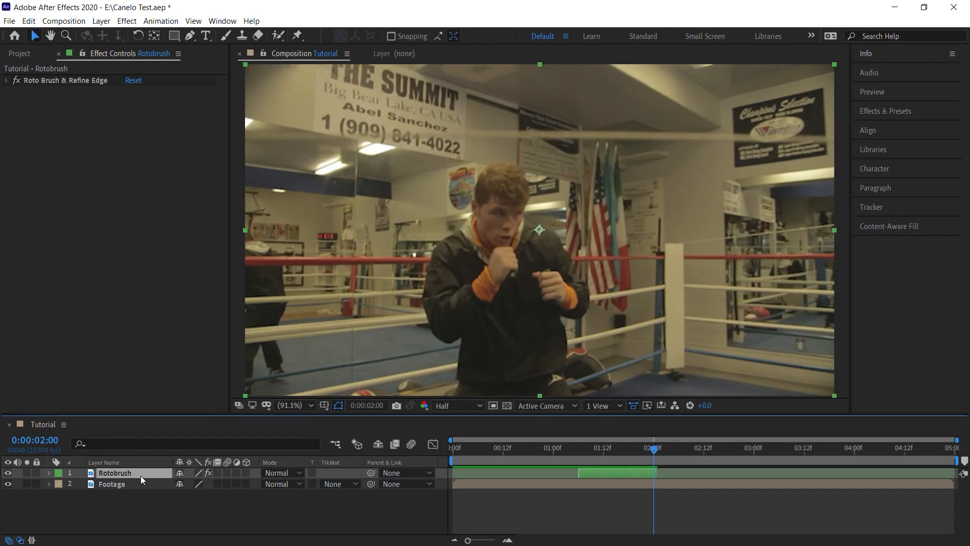
Step: Duplicate the Rotobrush layer, extend the copy to the composition's end, and trim its start to 0:00:03:12
{"action": "key", "text": "ctrl+d"}
{"action": "left_click_drag", "start_coordinate": [655, 474], "coordinate": [956, 474]}
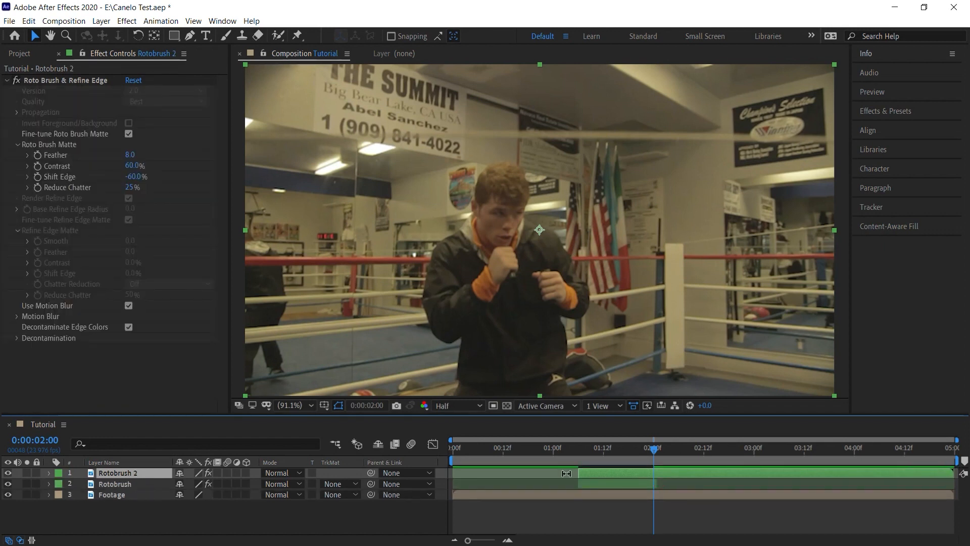
{"action": "left_click_drag", "start_coordinate": [579, 473], "coordinate": [797, 473]}
{"action": "left_click", "coordinate": [758, 448]}
{"action": "key", "text": "space"}
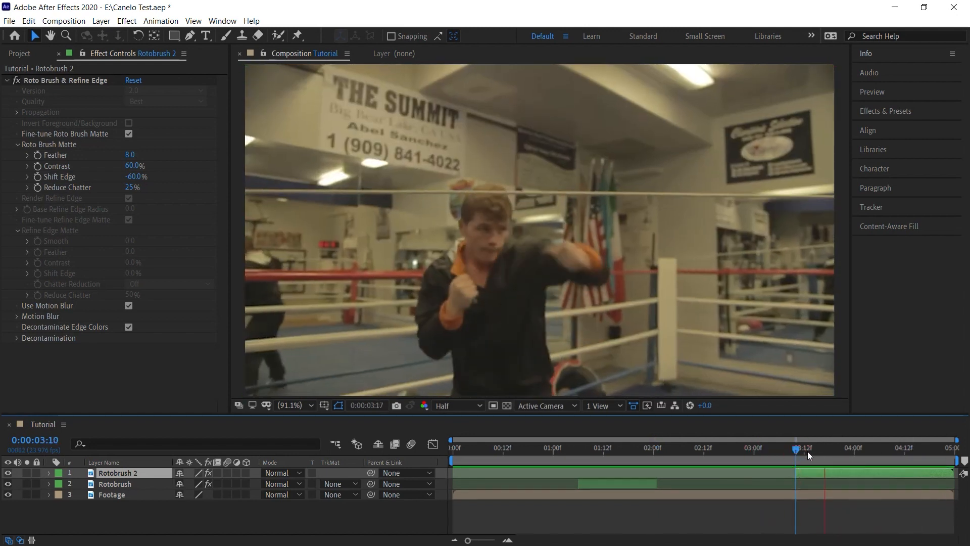
{"action": "left_click", "coordinate": [751, 450]}
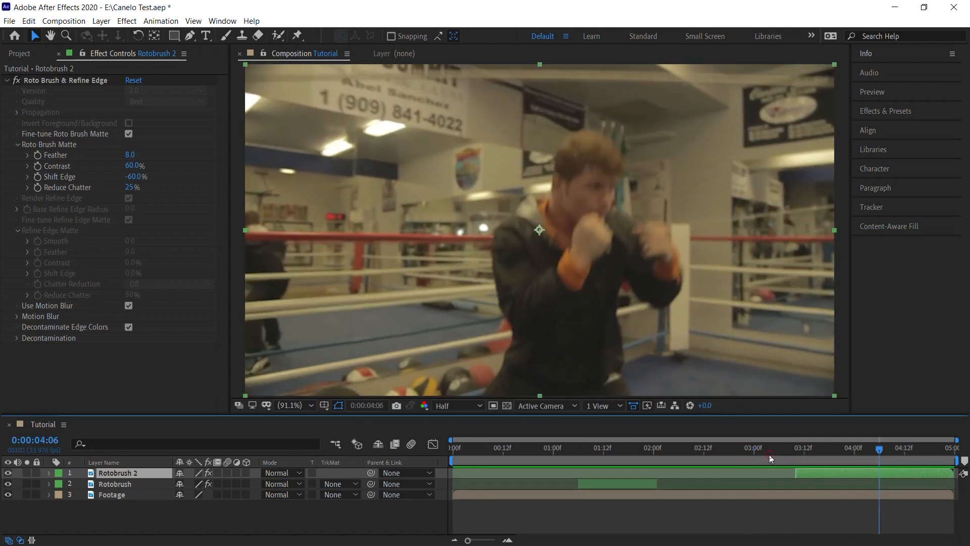
{"action": "left_click", "coordinate": [805, 449]}
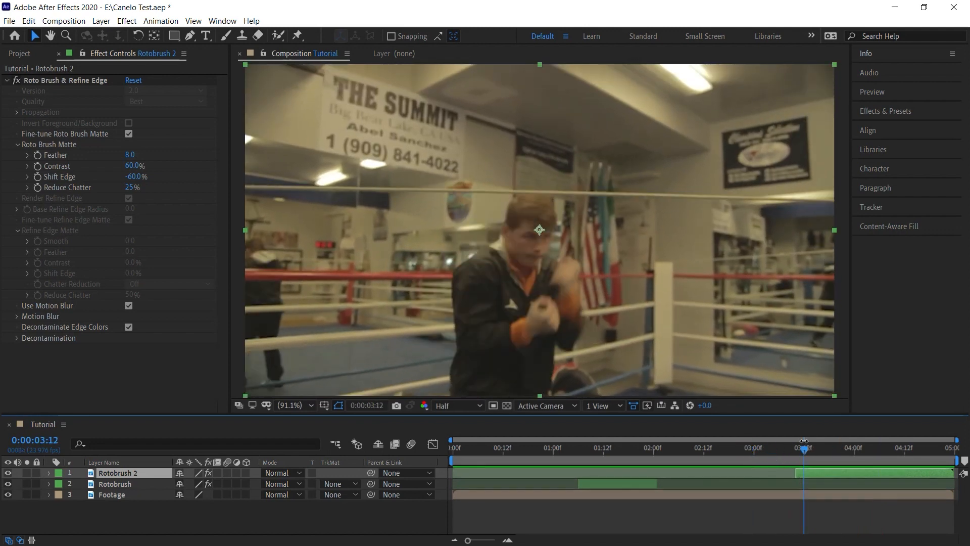
{"action": "key", "text": "space"}
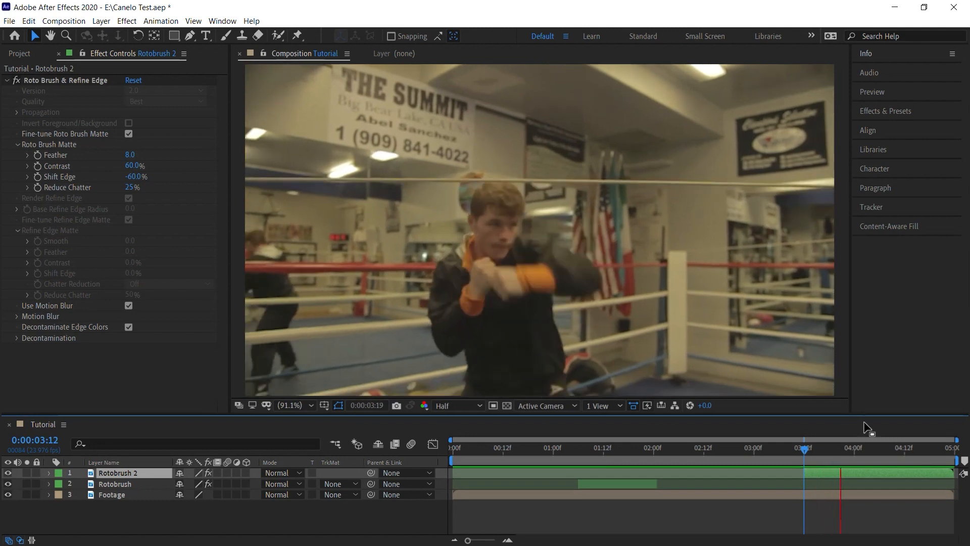
Step: Trim the end of the Rotobrush 2 layer to 0:00:04:18
{"action": "left_click_drag", "start_coordinate": [905, 450], "coordinate": [938, 448]}
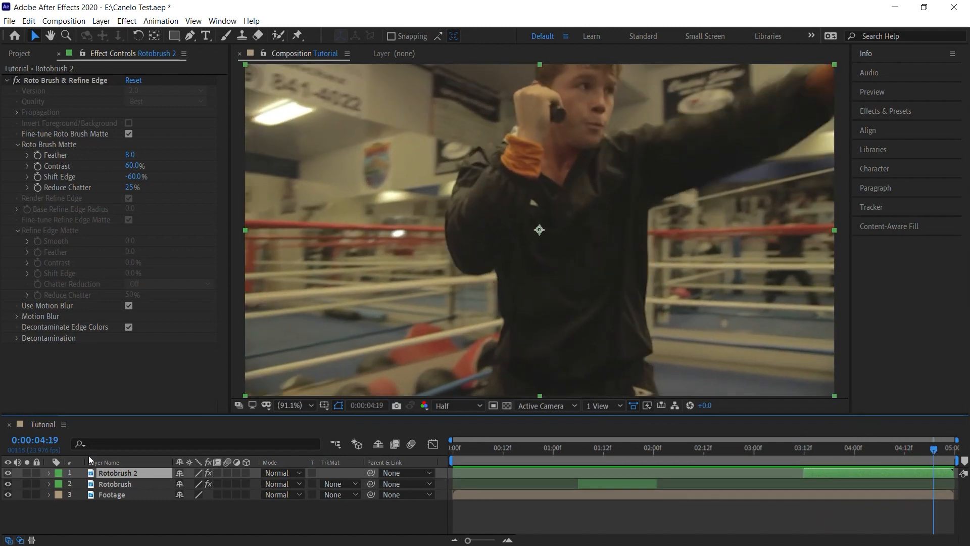
{"action": "key", "text": "Page_Up"}
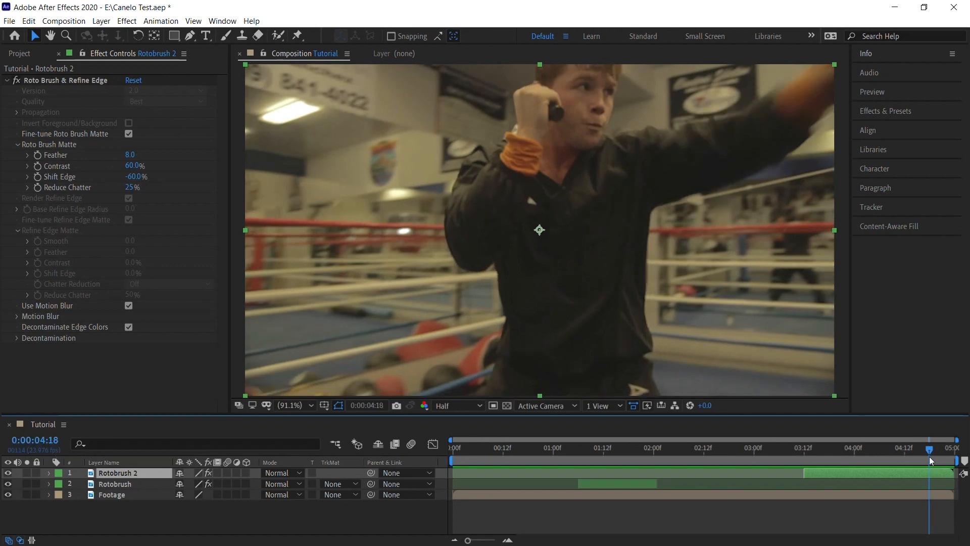
{"action": "left_click_drag", "start_coordinate": [953, 472], "coordinate": [928, 477]}
Step: Apply the Echo time effect to the original Rotobrush layer and check it at 0:00:01:15
{"action": "left_click", "coordinate": [138, 481]}
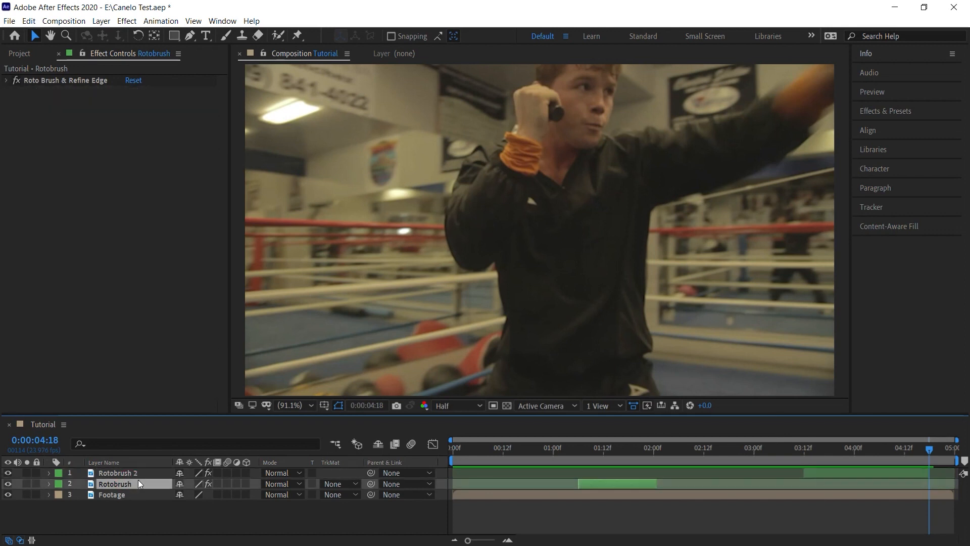
{"action": "left_click", "coordinate": [611, 448]}
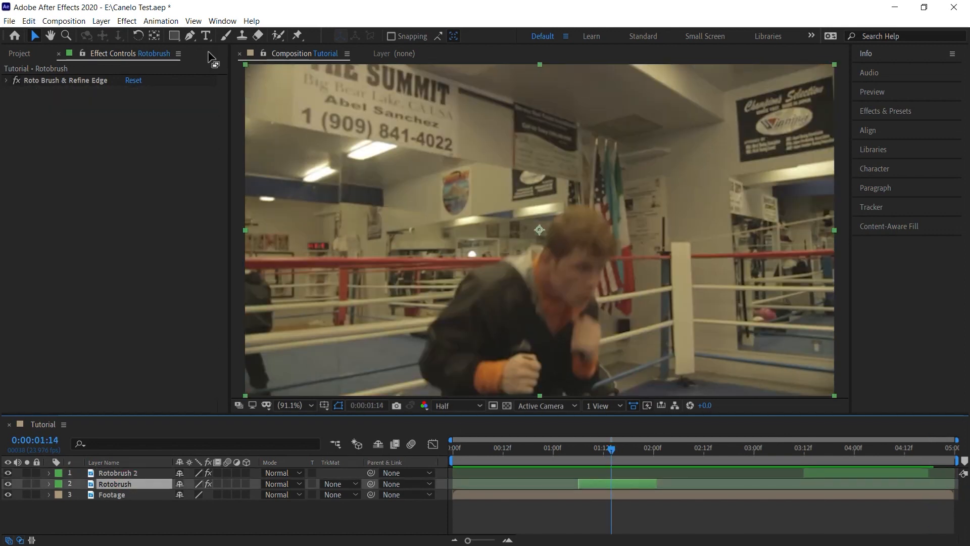
{"action": "left_click", "coordinate": [132, 22]}
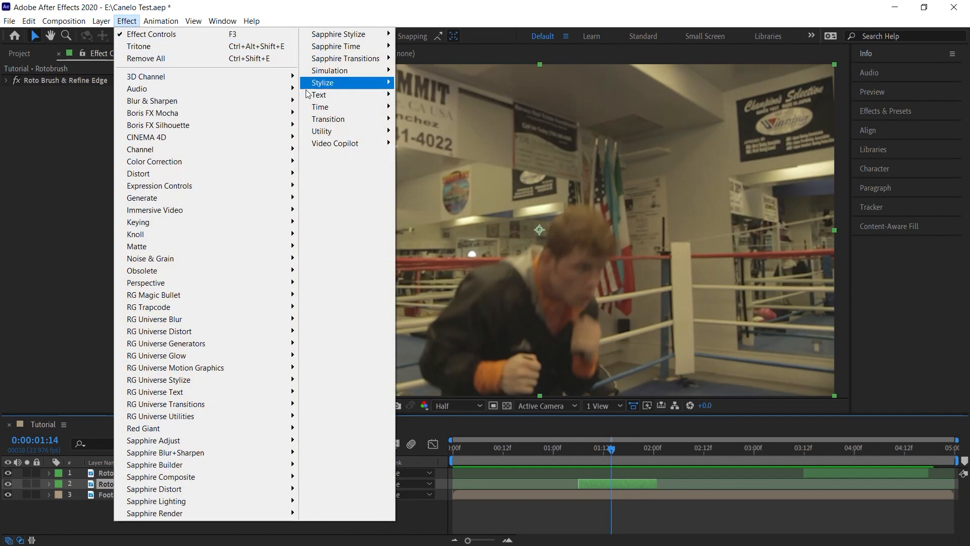
{"action": "mouse_move", "coordinate": [323, 106]}
{"action": "left_click", "coordinate": [425, 131]}
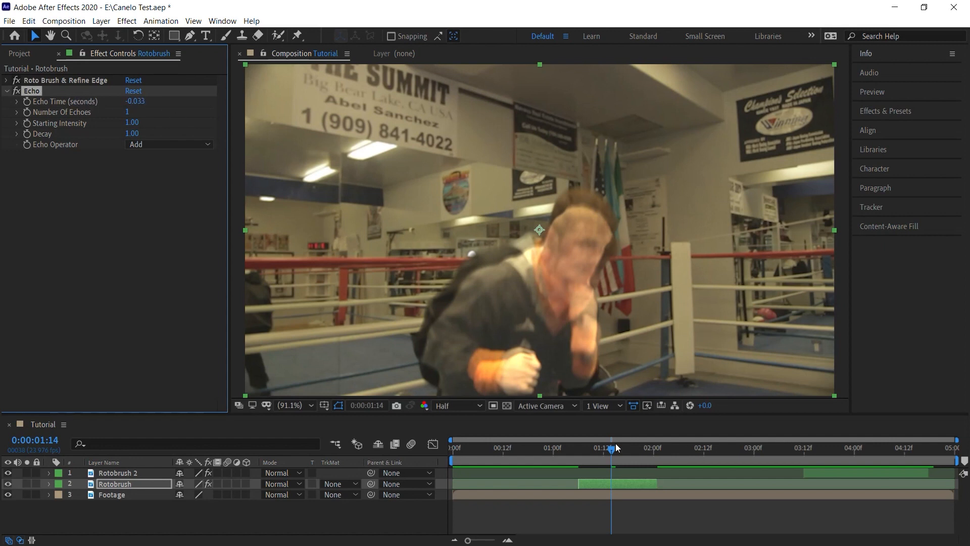
{"action": "left_click_drag", "start_coordinate": [612, 453], "coordinate": [620, 450]}
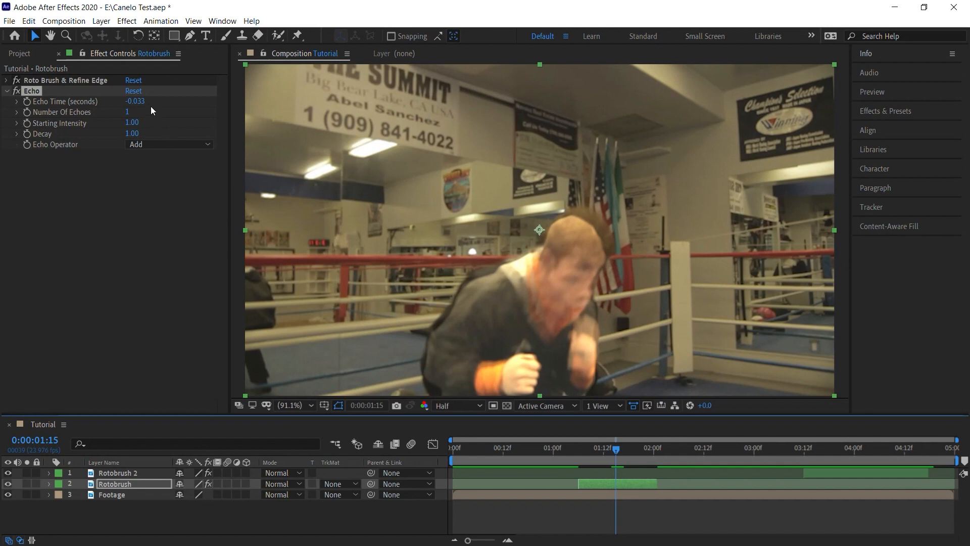
Step: Set the Echo effect's echo time to -0.030 seconds and the number of echoes to 10
{"action": "left_click", "coordinate": [134, 101]}
{"action": "left_click_drag", "start_coordinate": [142, 101], "coordinate": [171, 73]}
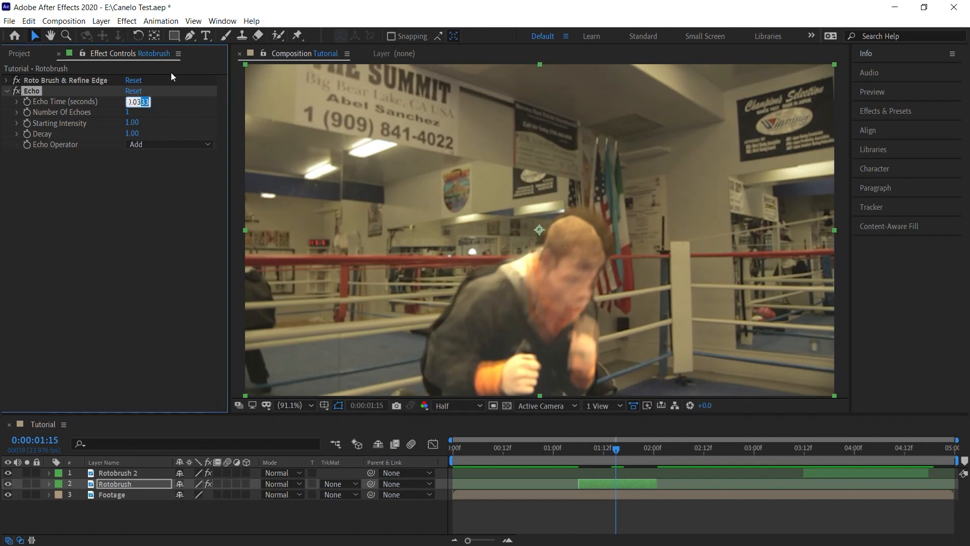
{"action": "key", "text": "BackSpace"}
{"action": "key", "text": "Return"}
{"action": "left_click", "coordinate": [127, 111]}
{"action": "type", "text": "10"}
{"action": "key", "text": "Return"}
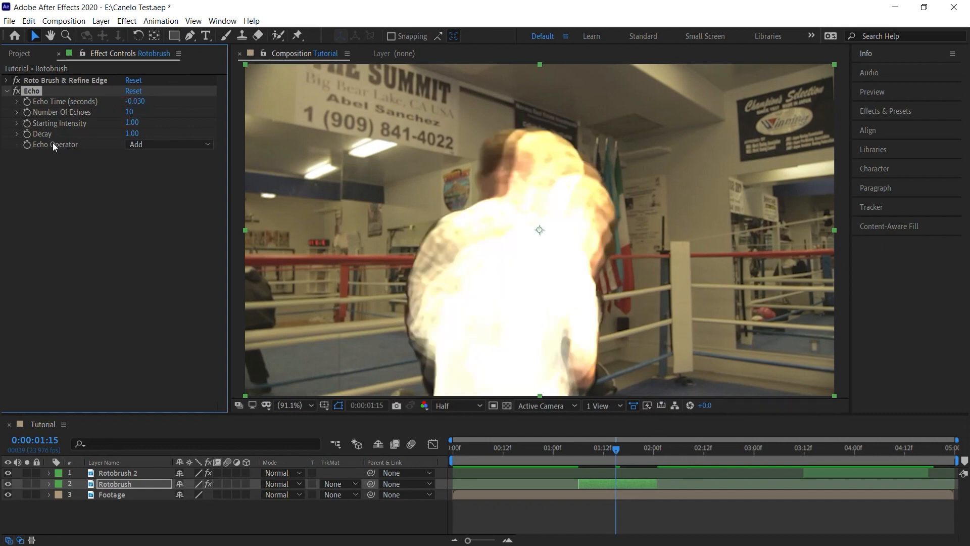
Step: Set the Echo operator to Composite In Front and the decay to 0.75
{"action": "left_click", "coordinate": [156, 145]}
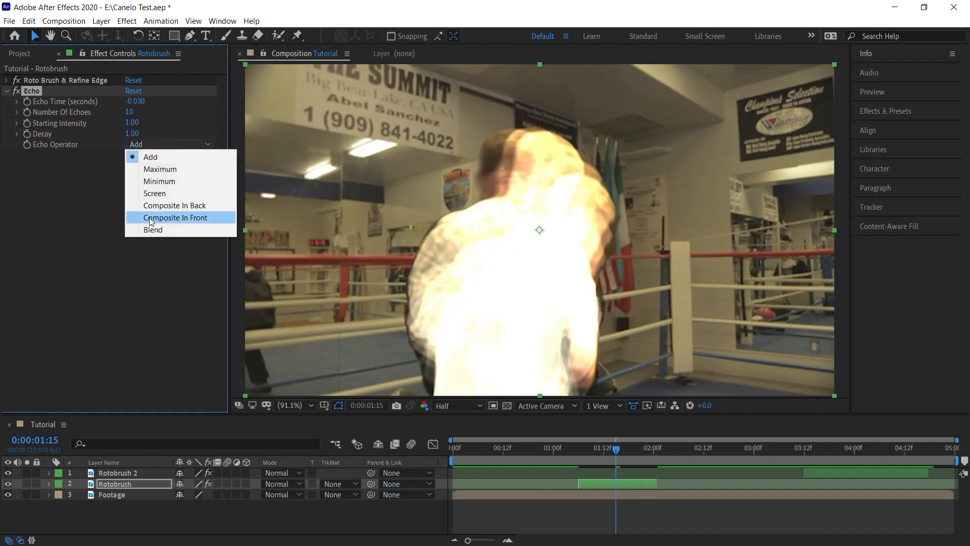
{"action": "left_click", "coordinate": [217, 219]}
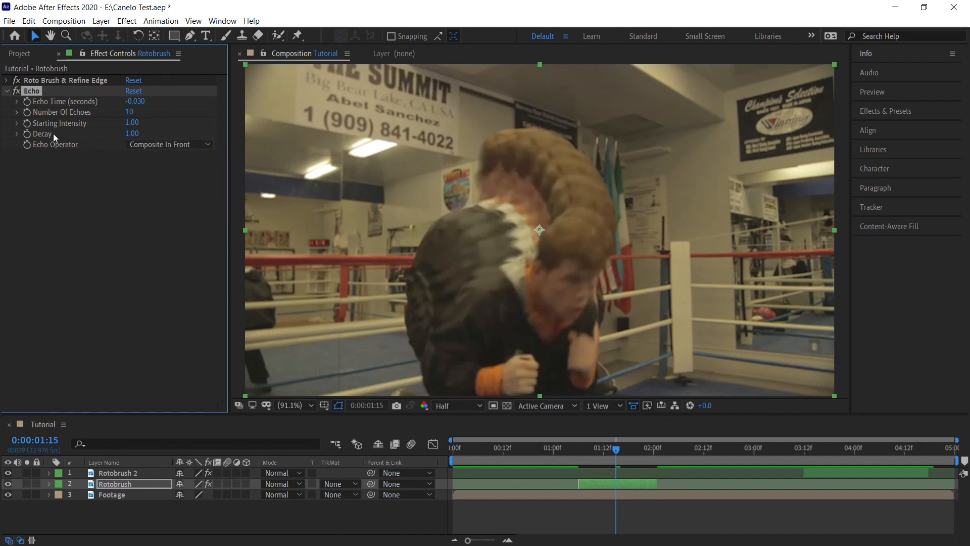
{"action": "left_click", "coordinate": [132, 133]}
{"action": "type", "text": ".75"}
{"action": "key", "text": "Return"}
{"action": "mouse_move", "coordinate": [137, 134]}
{"action": "left_mouse_down"}
{"action": "mouse_move", "coordinate": [158, 122]}
{"action": "mouse_move", "coordinate": [130, 117]}
{"action": "left_mouse_up"}
{"action": "left_click", "coordinate": [134, 134]}
{"action": "type", "text": ".7"}
{"action": "key", "text": "Return"}
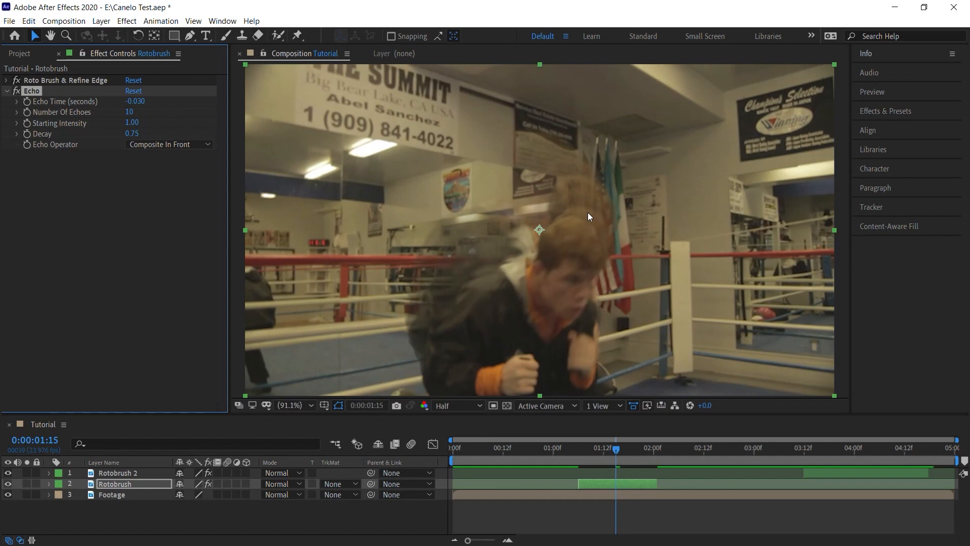
Step: Preview the echo trail on the Rotobrush layer from 0:00:01:06
{"action": "left_click", "coordinate": [578, 448]}
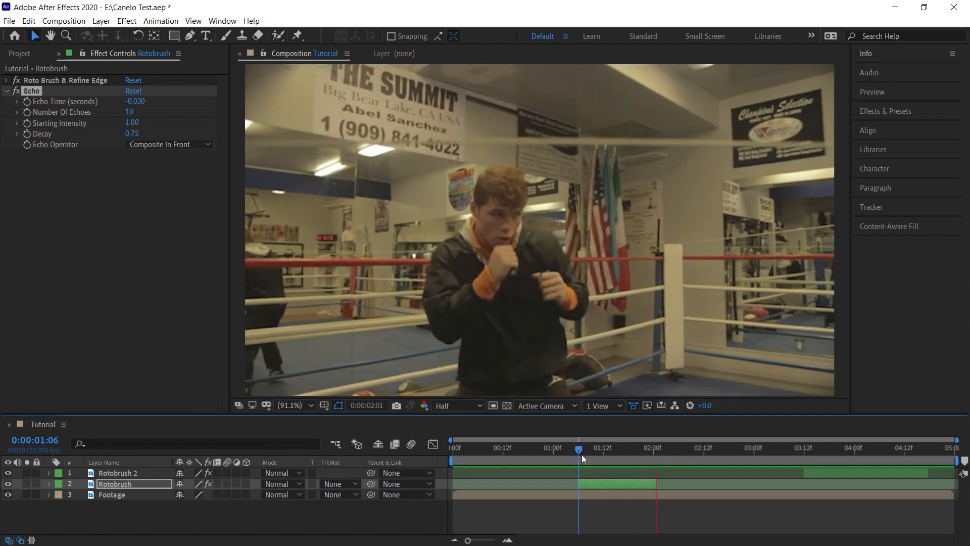
{"action": "left_click", "coordinate": [576, 450]}
{"action": "key", "text": "space"}
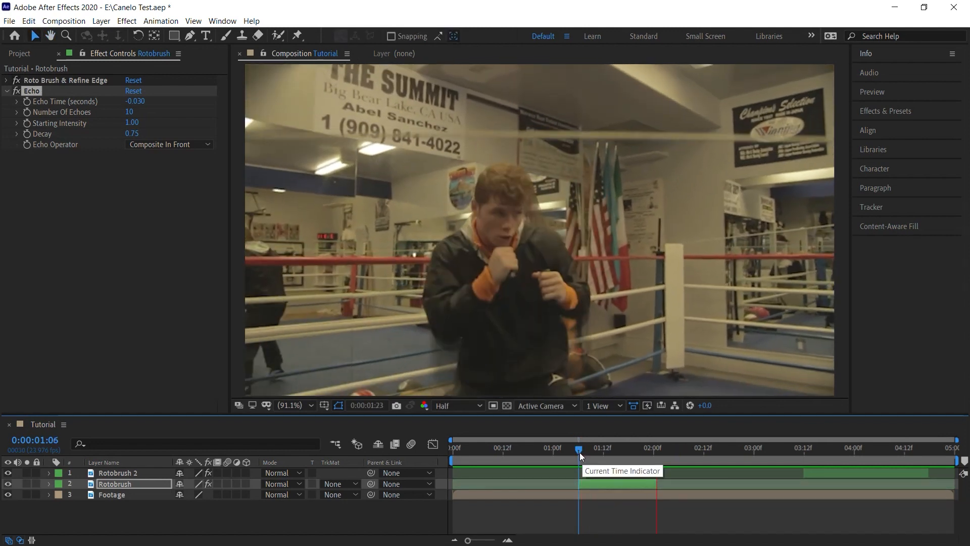
Step: Keyframe the Echo decay on the Rotobrush layer from 0.75 at 0:00:01:20 to 0 at 0:00:02:00
{"action": "left_click_drag", "start_coordinate": [611, 453], "coordinate": [635, 456]}
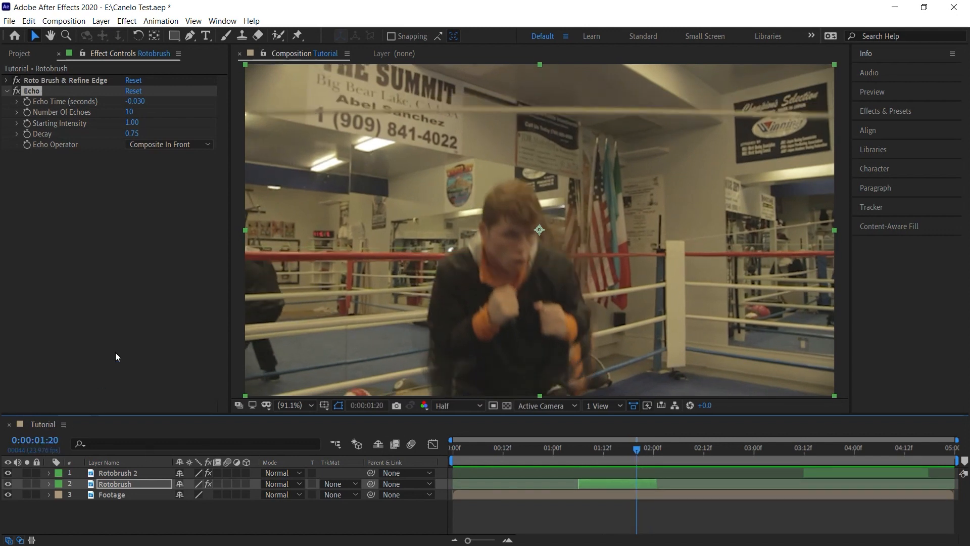
{"action": "left_click", "coordinate": [60, 132]}
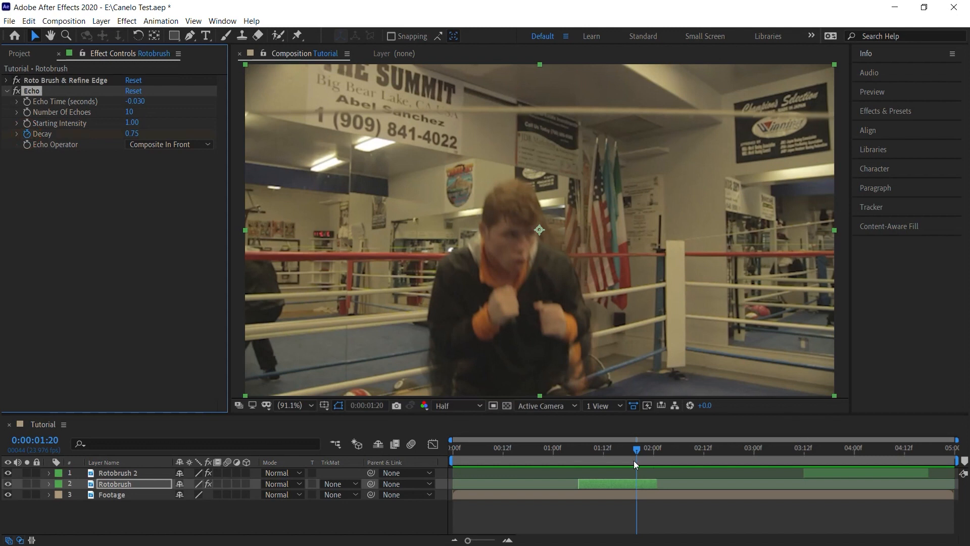
{"action": "key", "text": "u"}
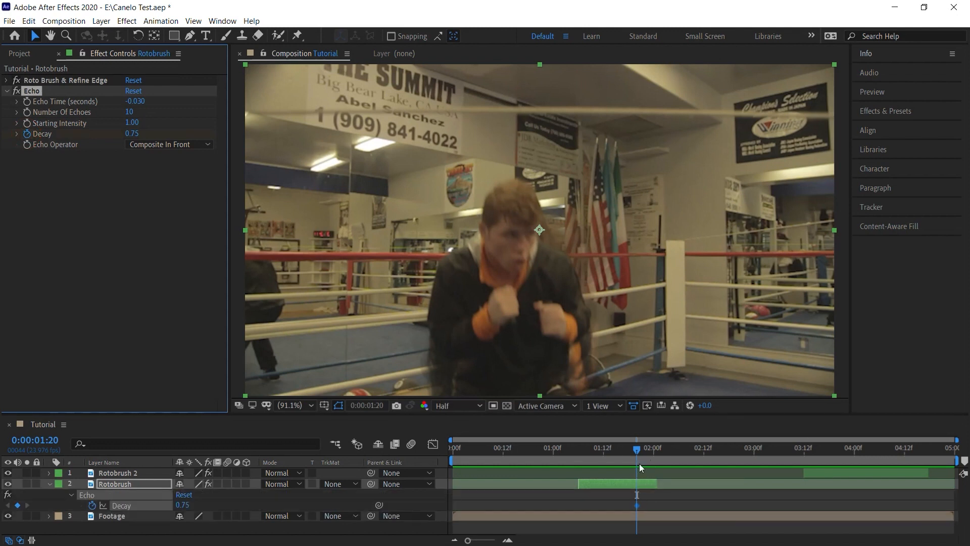
{"action": "left_click_drag", "start_coordinate": [639, 450], "coordinate": [656, 450]}
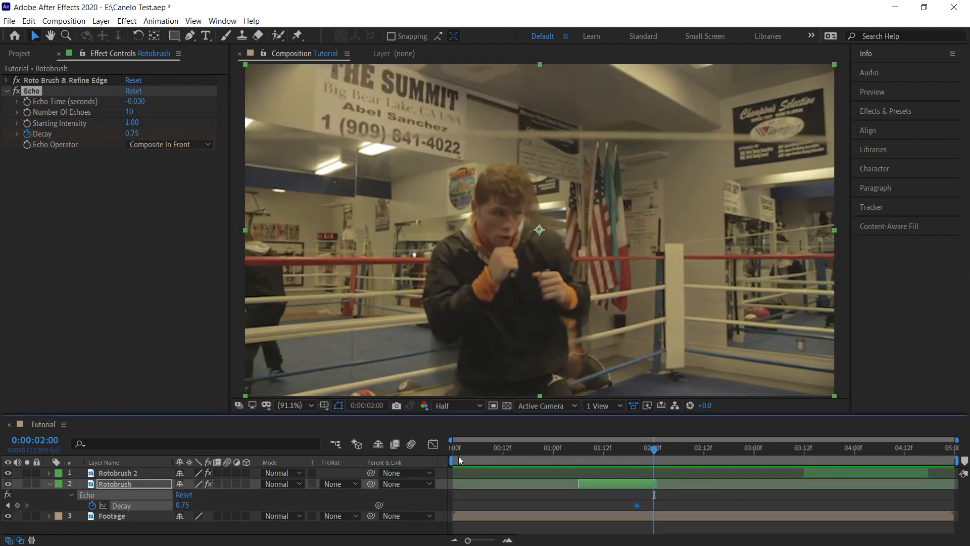
{"action": "left_click", "coordinate": [182, 505]}
{"action": "type", "text": "0"}
{"action": "key", "text": "Return"}
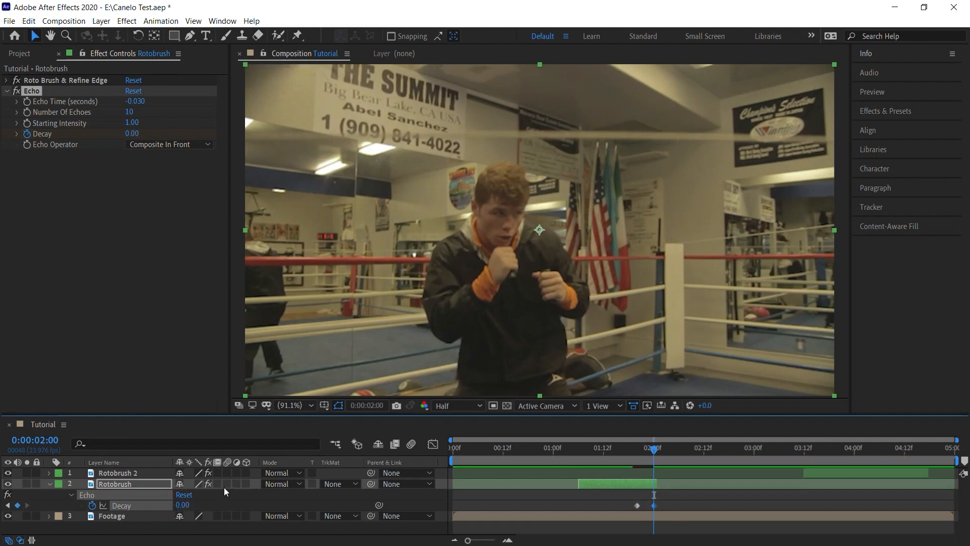
Step: Preview the keyframed echo fade on the Rotobrush layer and collapse the layer's properties
{"action": "key", "text": "space"}
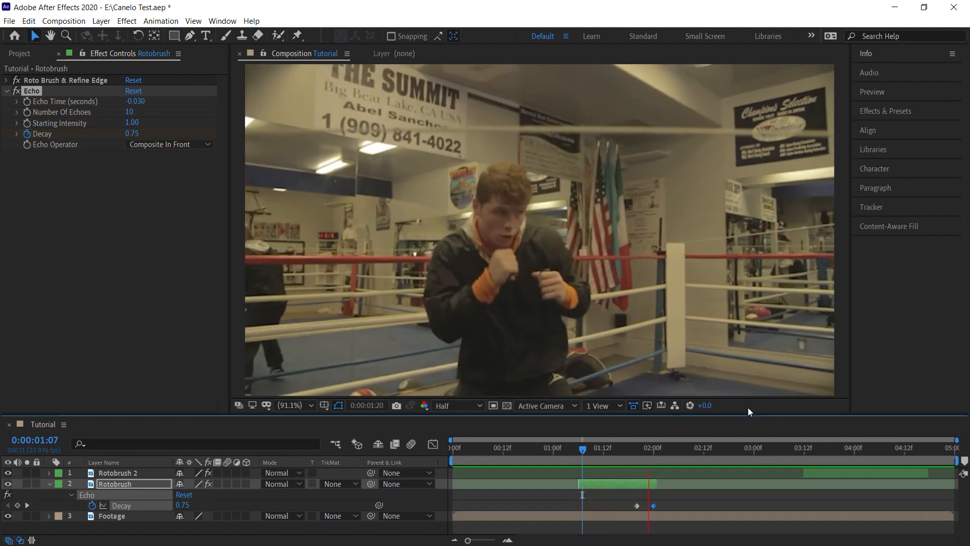
{"action": "left_click", "coordinate": [49, 483]}
Step: Apply the Echo effect to the Rotobrush 2 layer with the current time at 0:00:03:20
{"action": "left_click", "coordinate": [815, 472]}
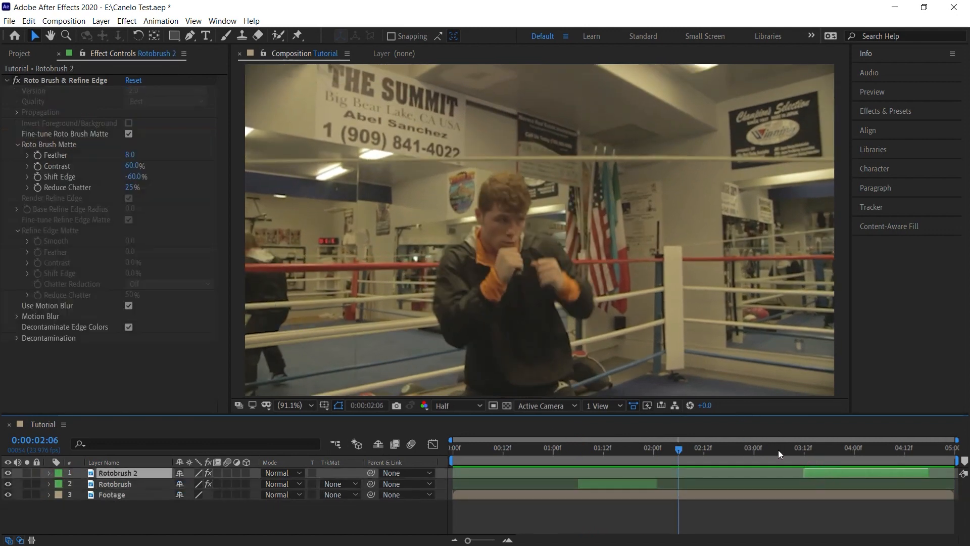
{"action": "left_click", "coordinate": [838, 458]}
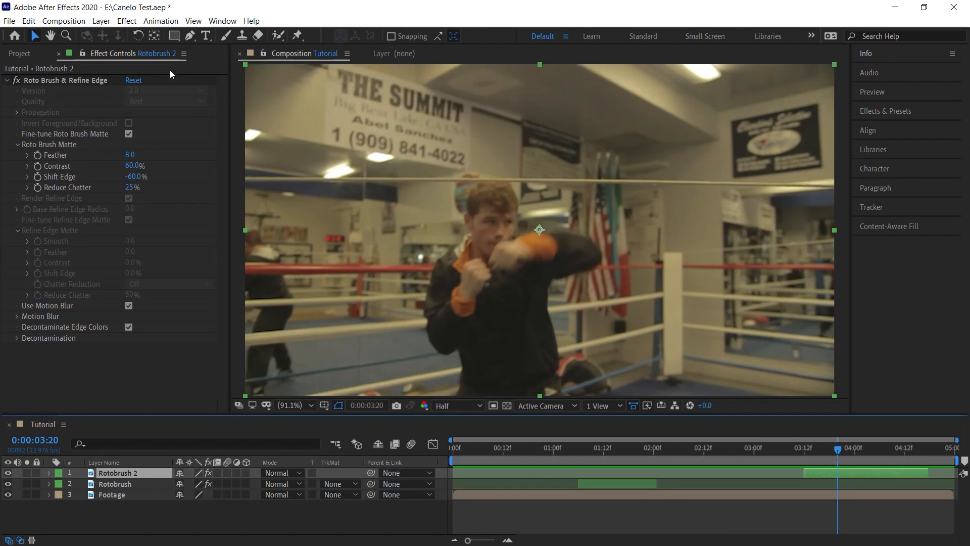
{"action": "left_click", "coordinate": [129, 21]}
{"action": "left_click", "coordinate": [140, 47]}
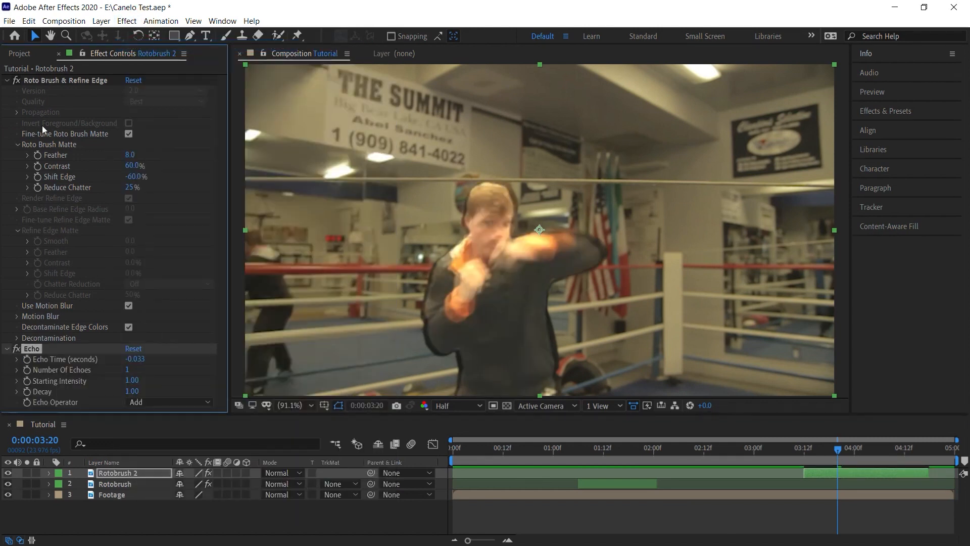
{"action": "left_click", "coordinate": [7, 80]}
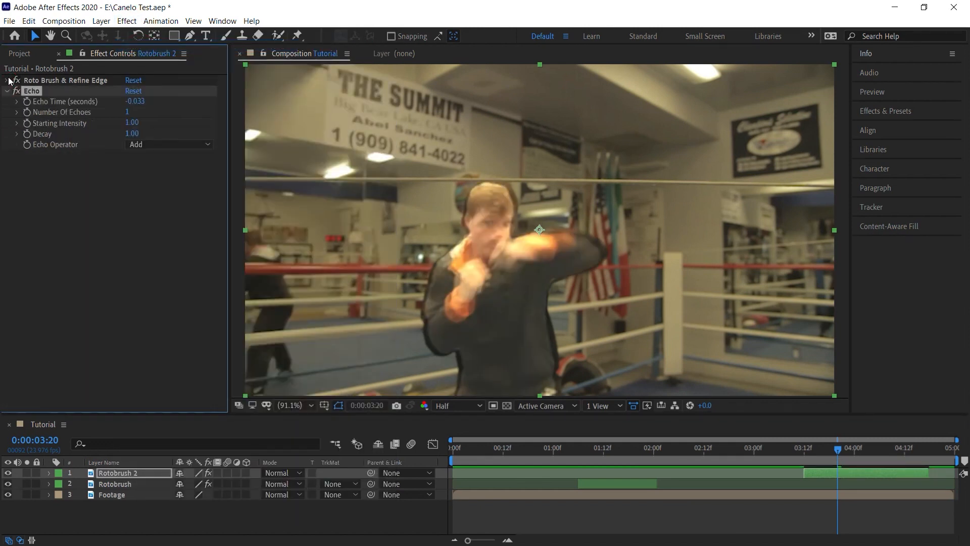
Step: Set the Rotobrush 2 Echo effect's echo time to 0.150 seconds and its number of echoes to 3
{"action": "left_click", "coordinate": [134, 101]}
{"action": "type", "text": ".15"}
{"action": "left_click", "coordinate": [174, 219]}
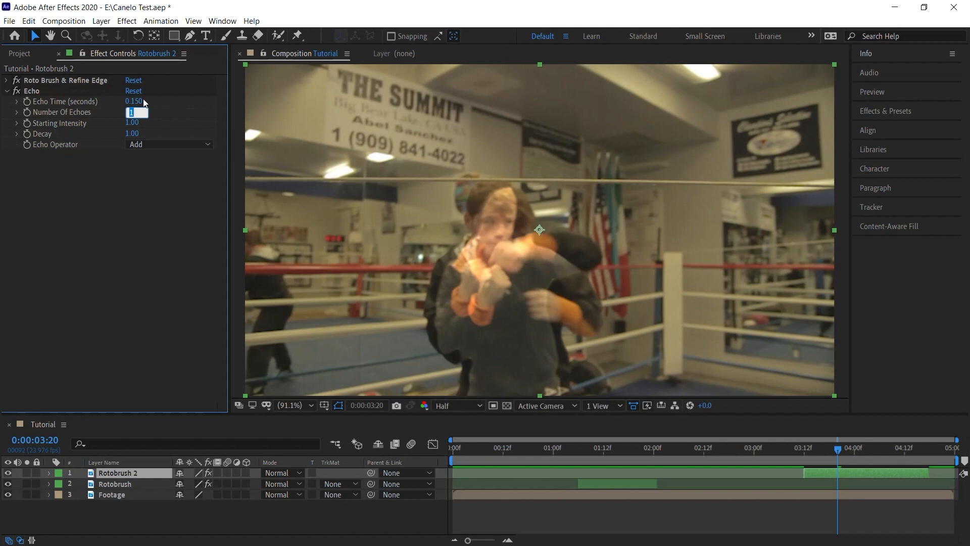
{"action": "type", "text": "3"}
{"action": "key", "text": "Return"}
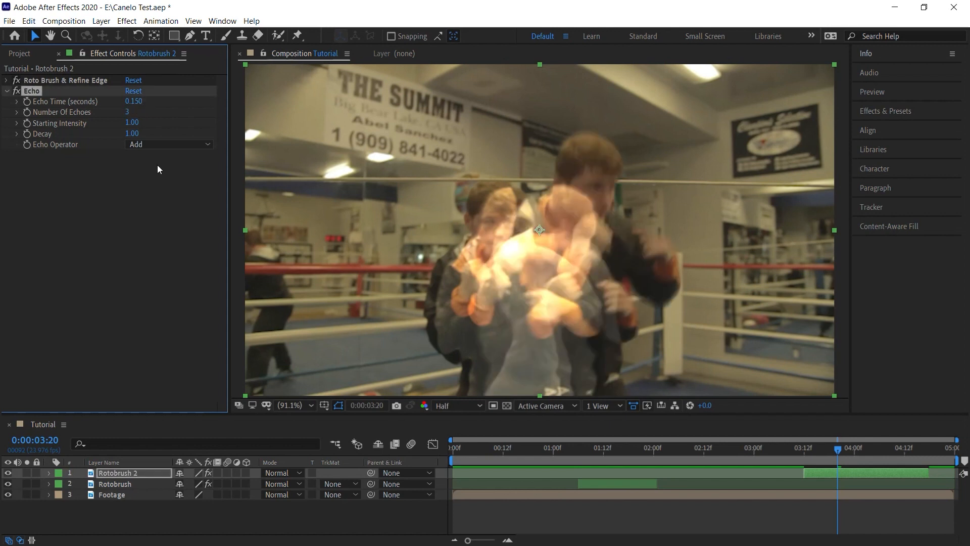
Step: Set the Rotobrush 2 Echo operator to Composite In Front and the decay to 0.75
{"action": "left_click", "coordinate": [150, 145]}
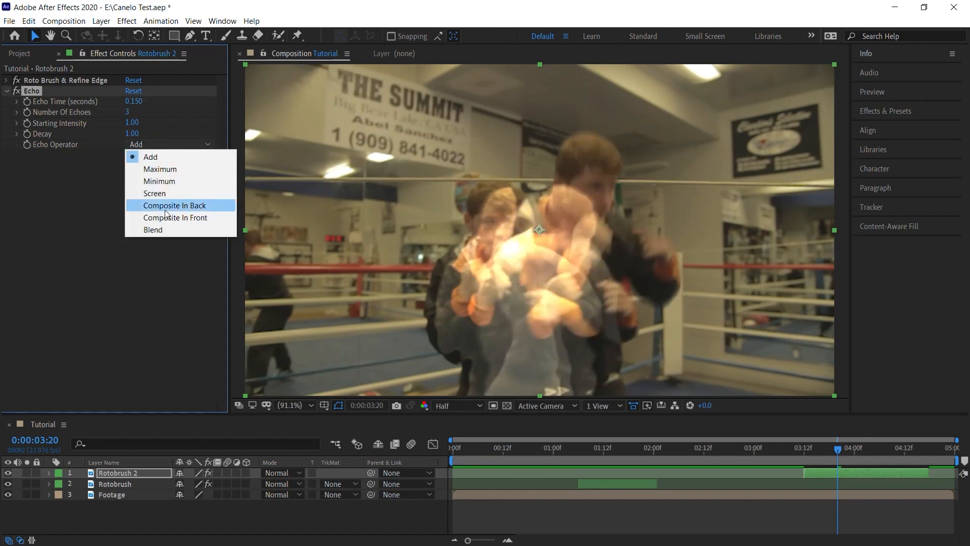
{"action": "left_click", "coordinate": [179, 217]}
{"action": "left_click", "coordinate": [132, 133]}
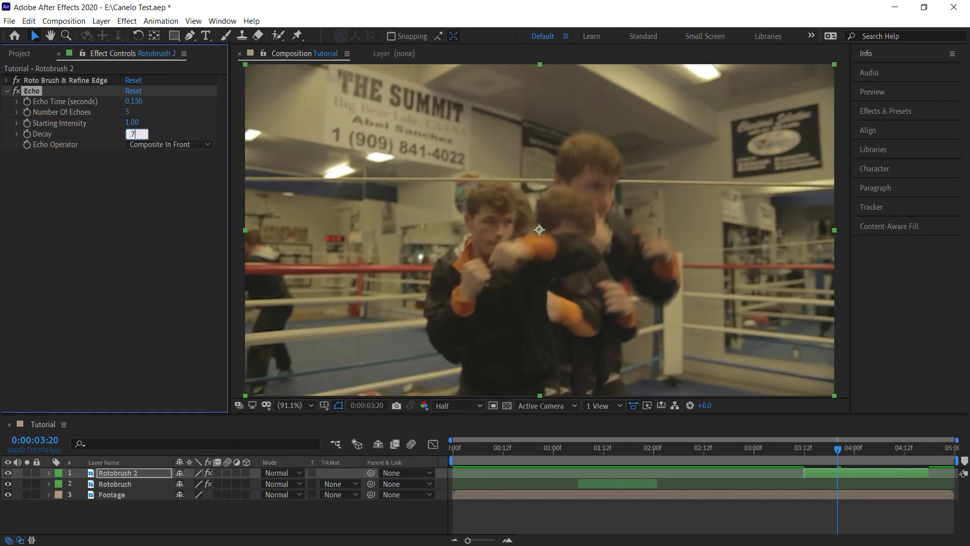
{"action": "left_click_drag", "start_coordinate": [805, 447], "coordinate": [789, 453]}
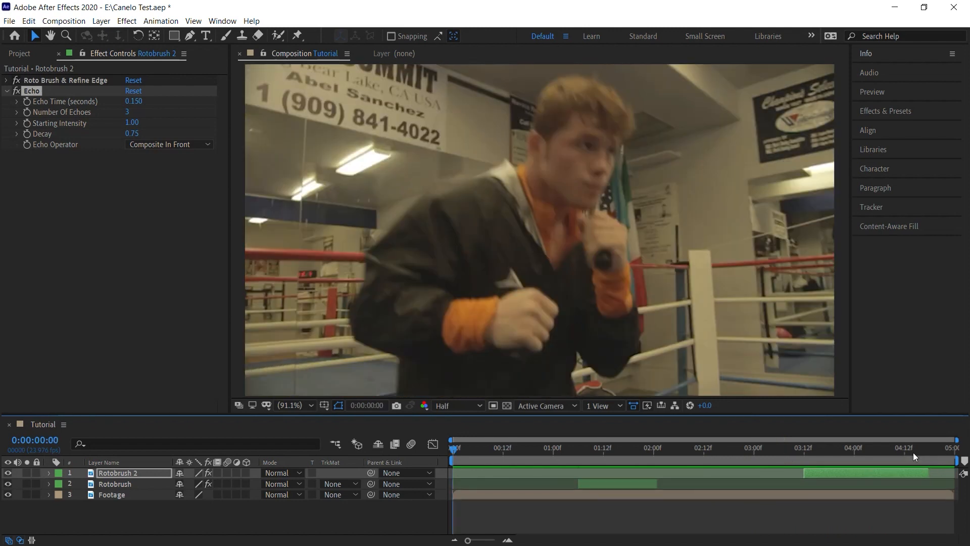
Step: Keyframe the Echo decay on Rotobrush 2 from 0.75 at 0:00:04:12 to 0 just before the end of its rotoscoped section
{"action": "left_click", "coordinate": [904, 453]}
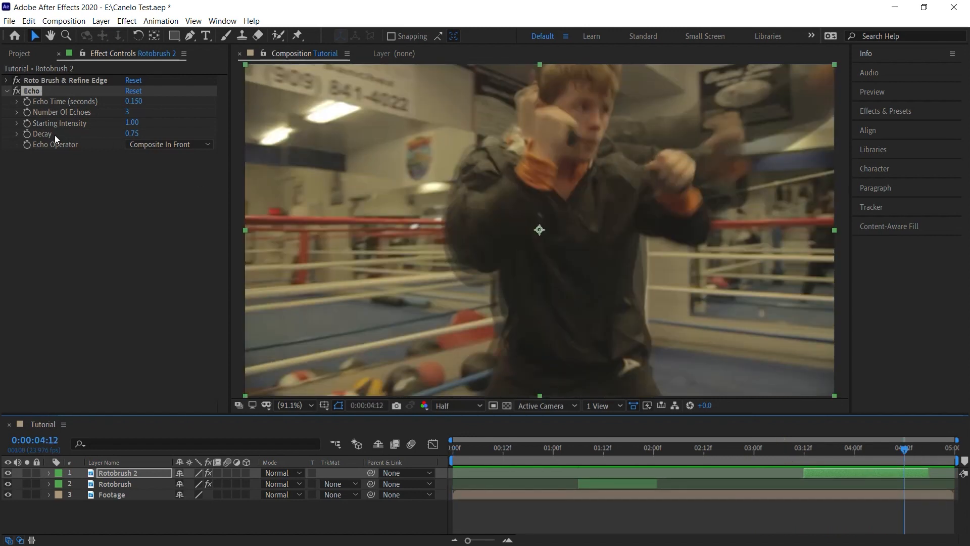
{"action": "left_click", "coordinate": [27, 133]}
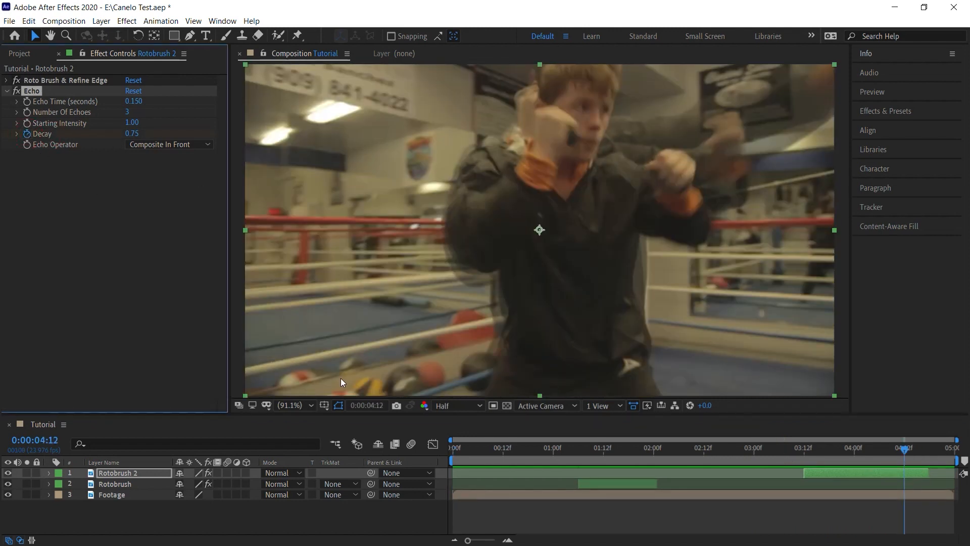
{"action": "key", "text": "u"}
{"action": "left_click_drag", "start_coordinate": [911, 451], "coordinate": [926, 451]}
{"action": "left_click", "coordinate": [132, 134]}
{"action": "type", "text": "0"}
{"action": "key", "text": "Return"}
Step: Preview the Rotobrush 2 echo trail from 0:00:03:13 and collapse the layer's properties
{"action": "left_click", "coordinate": [810, 447]}
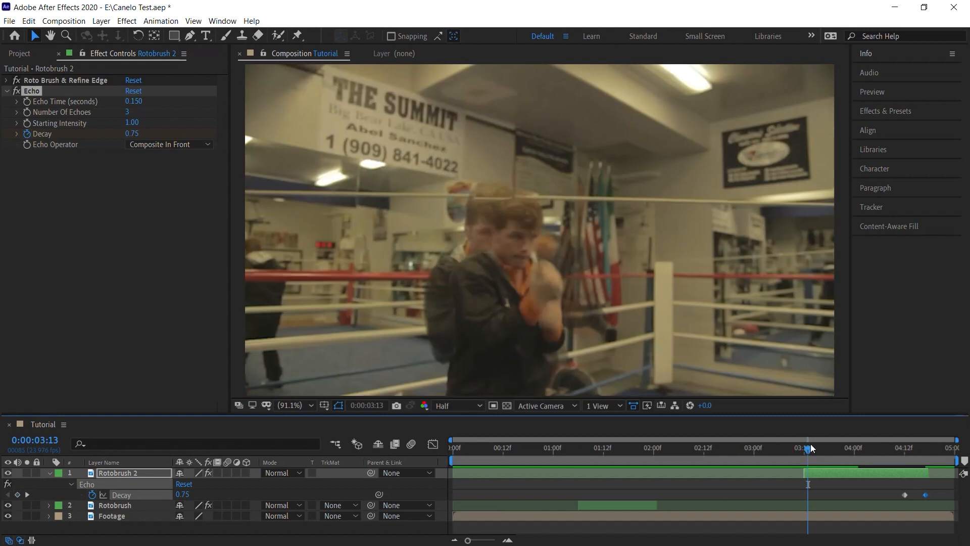
{"action": "key", "text": "space"}
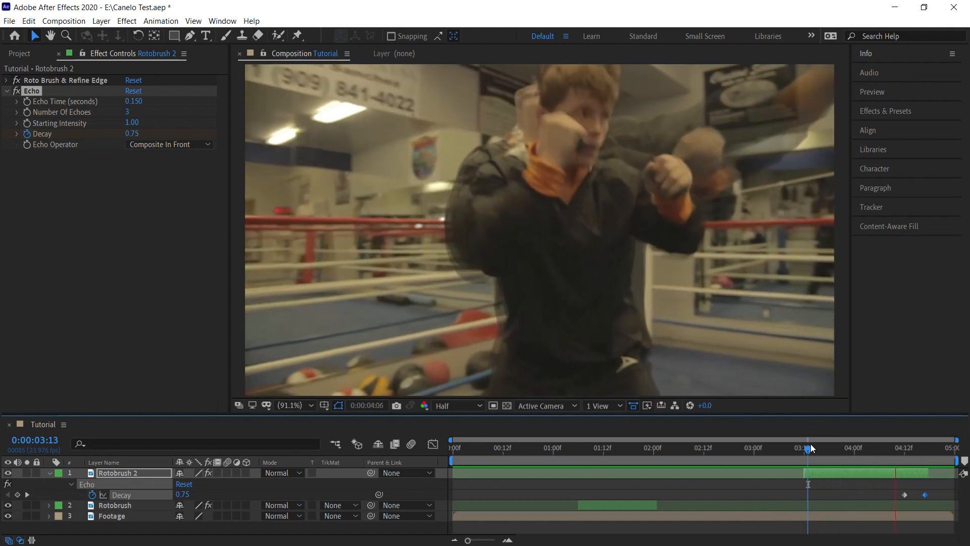
{"action": "key", "text": "space"}
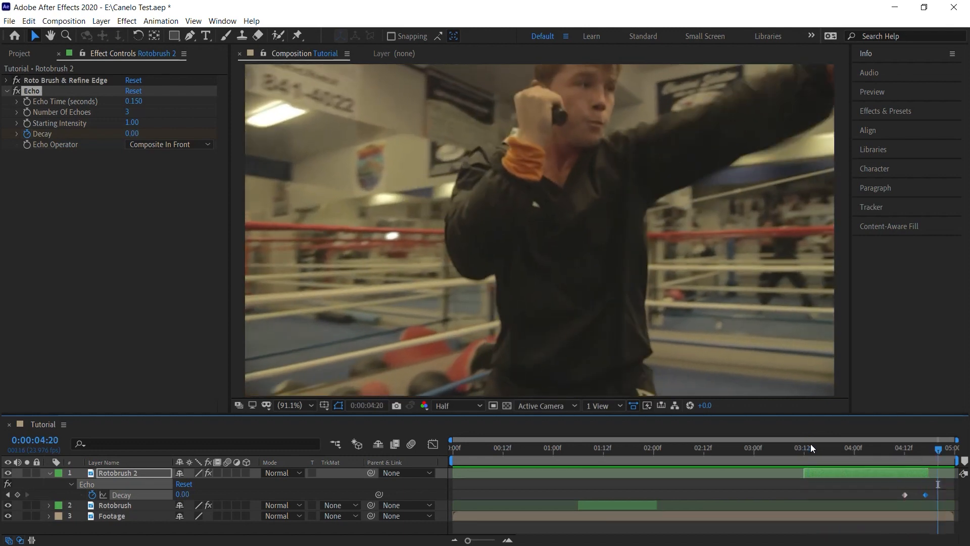
{"action": "left_click", "coordinate": [49, 473]}
Step: Apply the Black & White effect to the Footage layer, viewing the composition at 0:00:00:12
{"action": "left_click", "coordinate": [504, 449]}
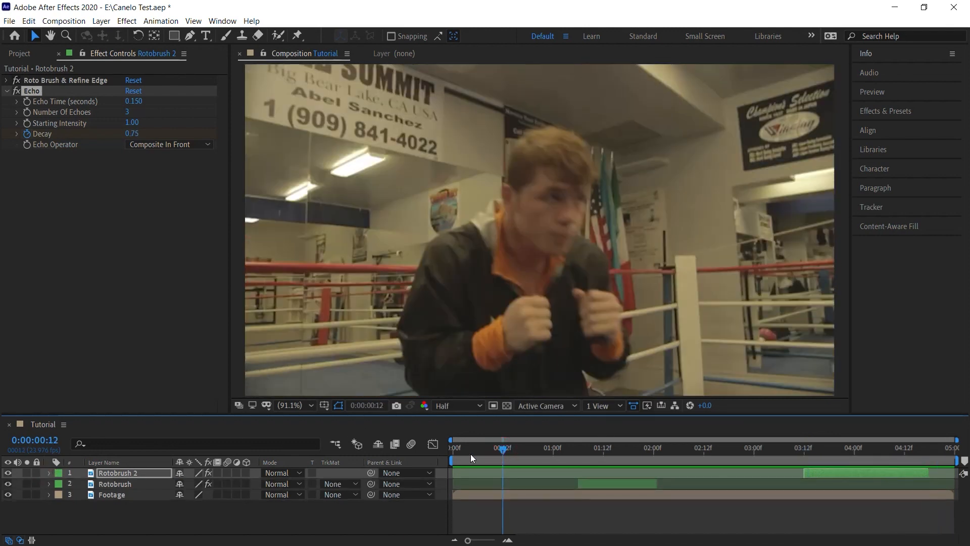
{"action": "left_click", "coordinate": [134, 494]}
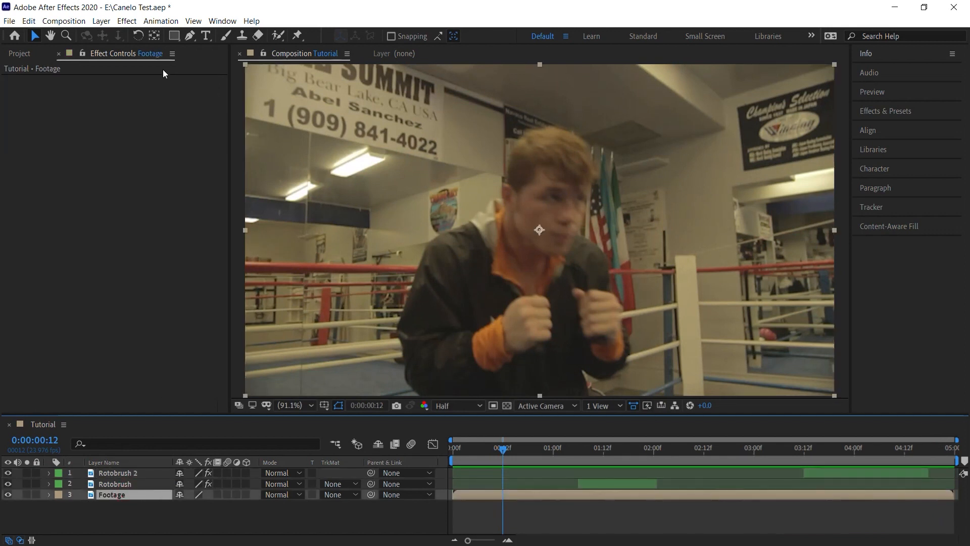
{"action": "left_click", "coordinate": [127, 21]}
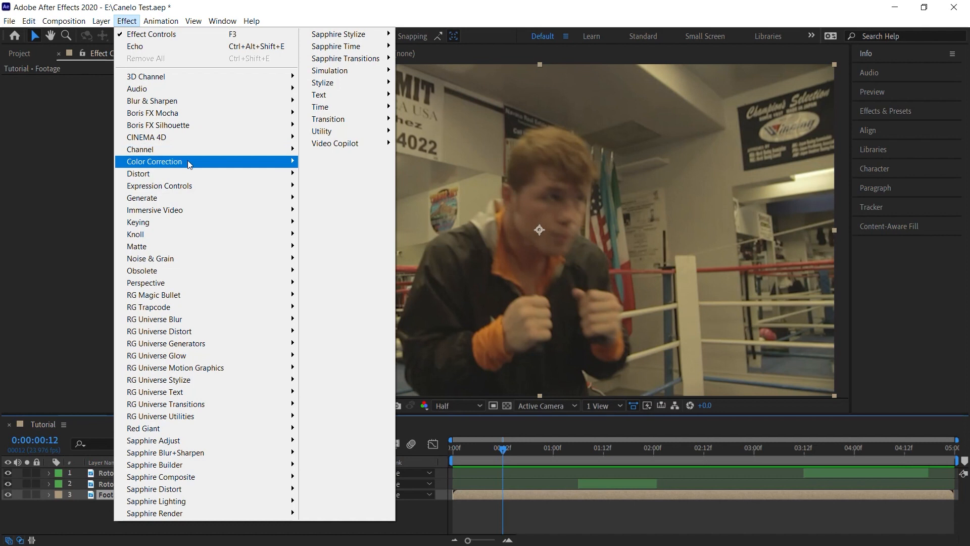
{"action": "mouse_move", "coordinate": [190, 161]}
{"action": "left_click", "coordinate": [334, 162]}
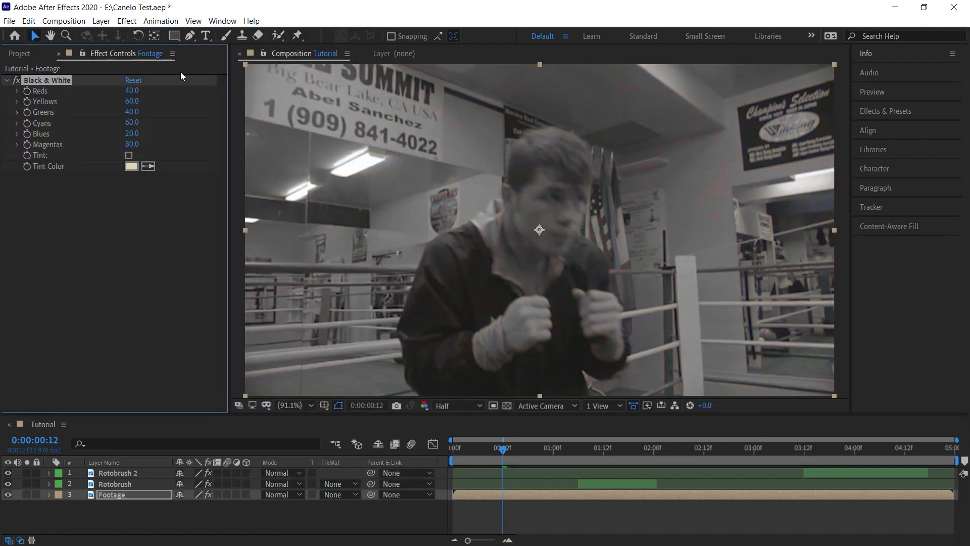
Step: Add a Levels effect to the Footage layer with input black 18, input white 160 and gamma 1.04
{"action": "left_click", "coordinate": [126, 22]}
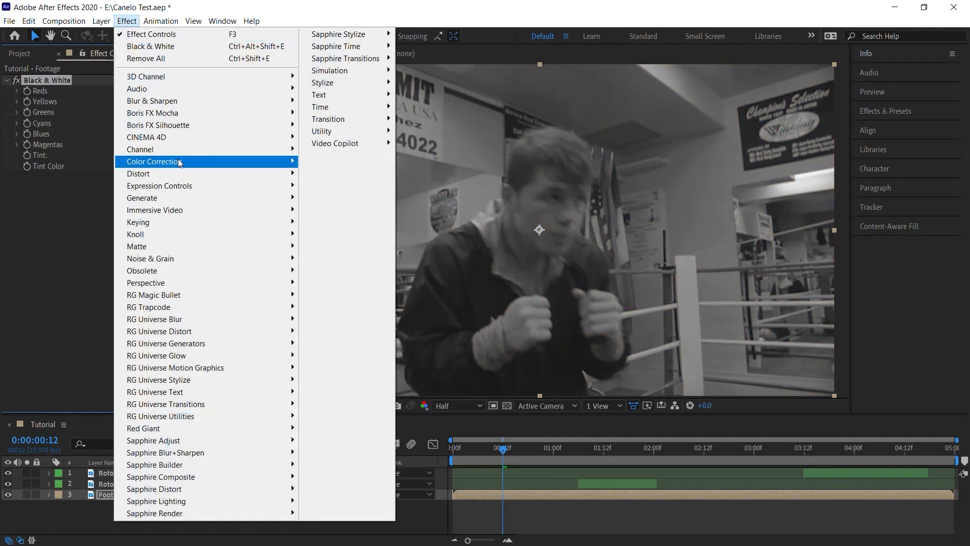
{"action": "mouse_move", "coordinate": [288, 161]}
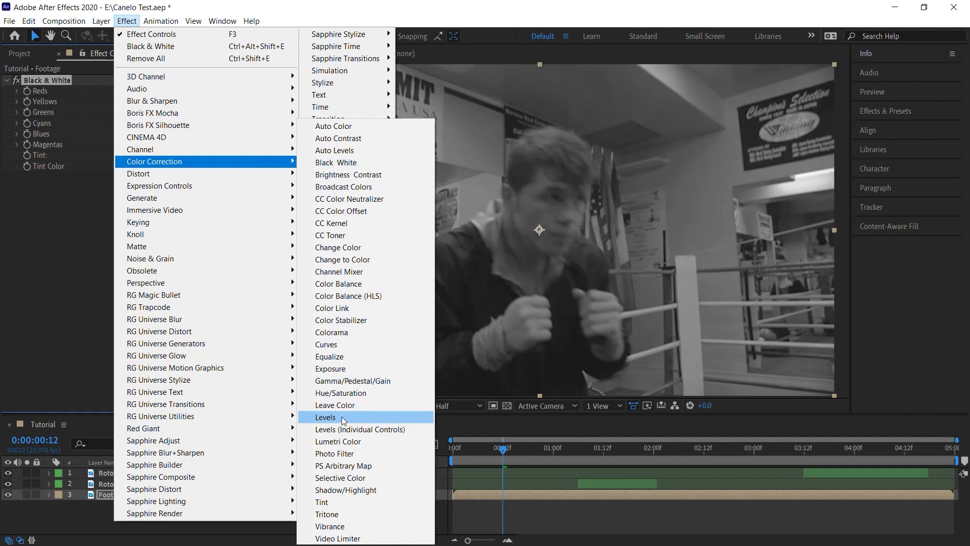
{"action": "left_click", "coordinate": [326, 418]}
{"action": "left_click_drag", "start_coordinate": [40, 249], "coordinate": [47, 252]}
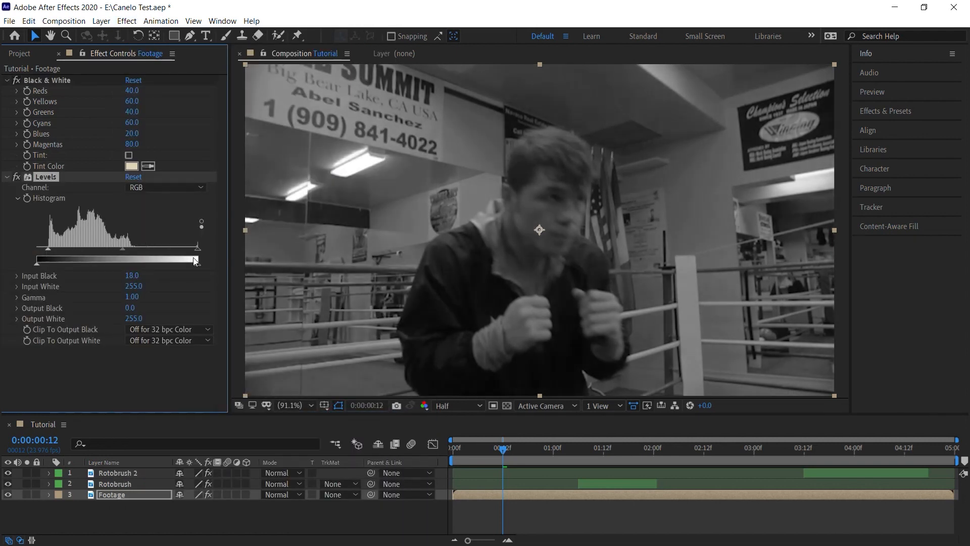
{"action": "left_click_drag", "start_coordinate": [196, 252], "coordinate": [91, 247]}
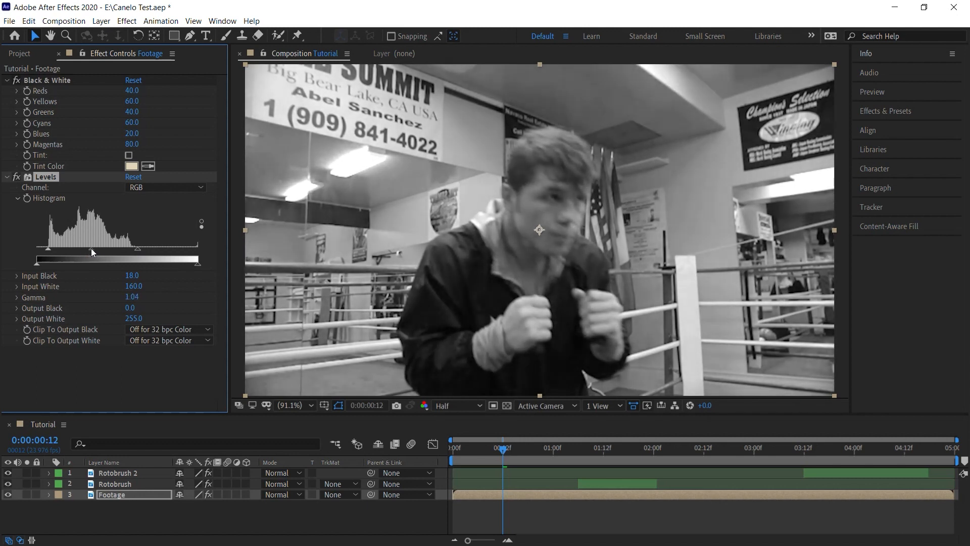
Step: Rename the Rotobrush layer as Echo
{"action": "left_click", "coordinate": [121, 484]}
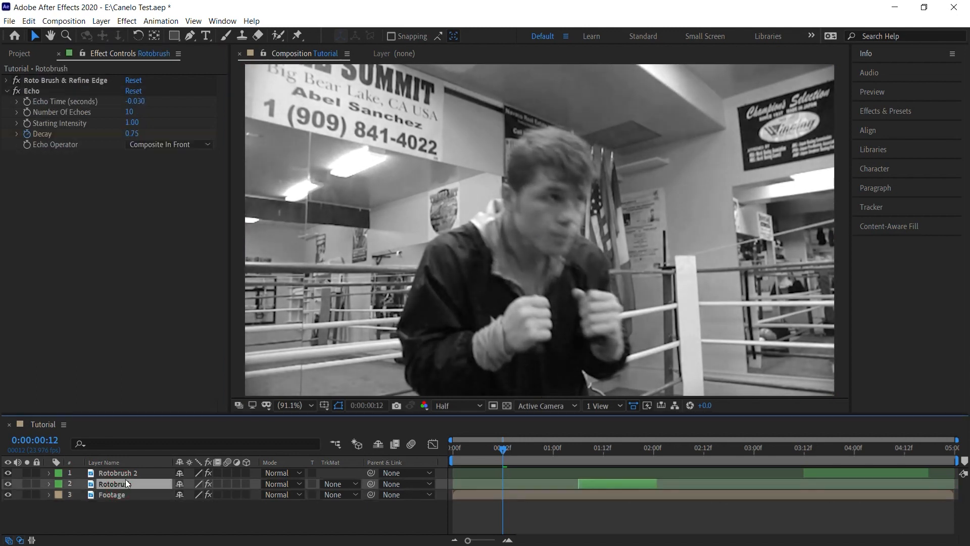
{"action": "left_click", "coordinate": [125, 484]}
{"action": "key", "text": "Return"}
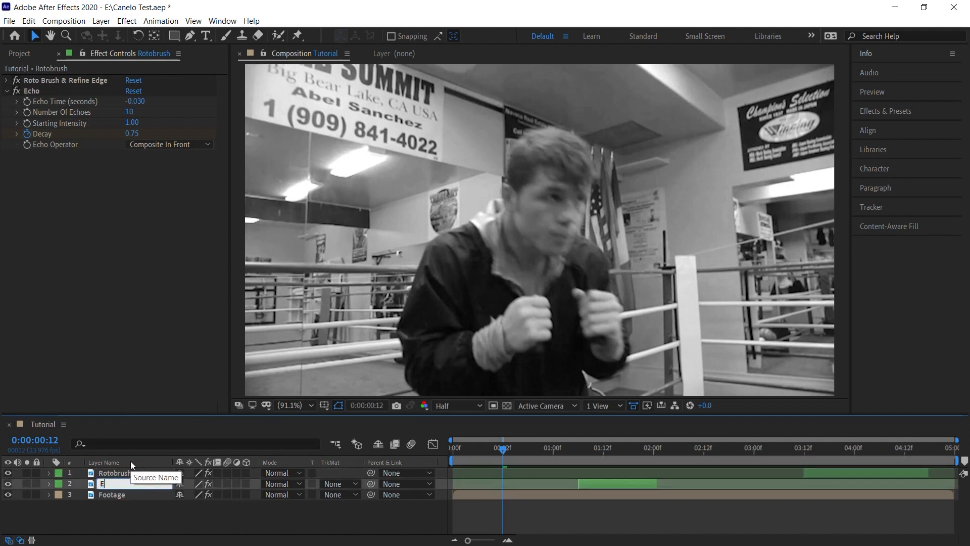
{"action": "type", "text": "Echo"}
{"action": "key", "text": "Return"}
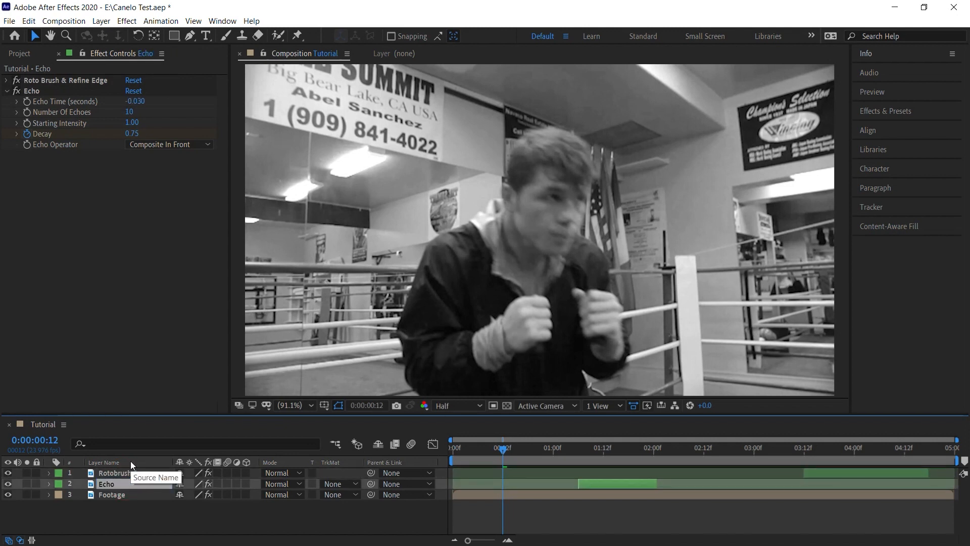
Step: Duplicate the Echo layer and rename the copy as Roto
{"action": "key", "text": "ctrl+d"}
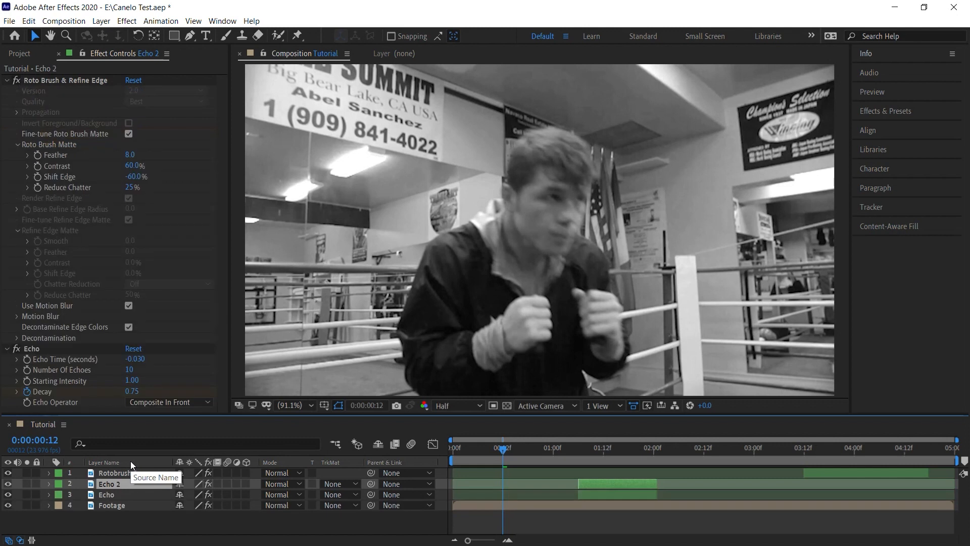
{"action": "key", "text": "Return"}
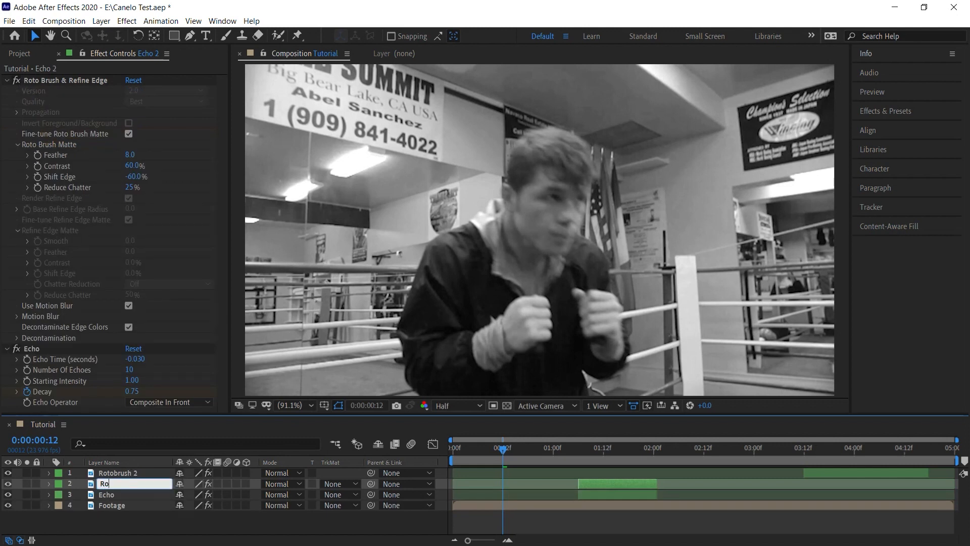
{"action": "type", "text": "Roto"}
{"action": "key", "text": "Return"}
Step: Delete the Echo effect from the Roto layer and check the composite at 0:00:01:12
{"action": "left_click", "coordinate": [7, 80]}
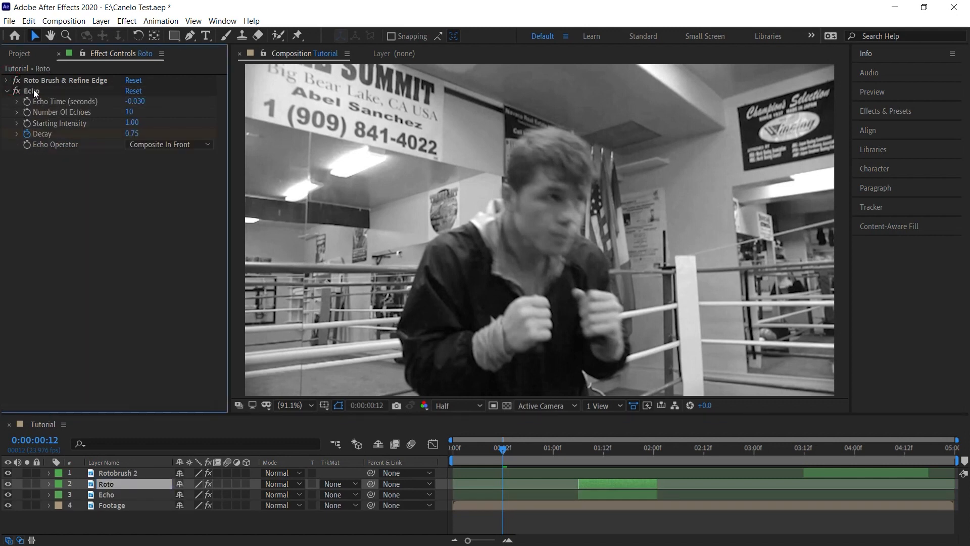
{"action": "left_click", "coordinate": [33, 90]}
{"action": "key", "text": "End"}
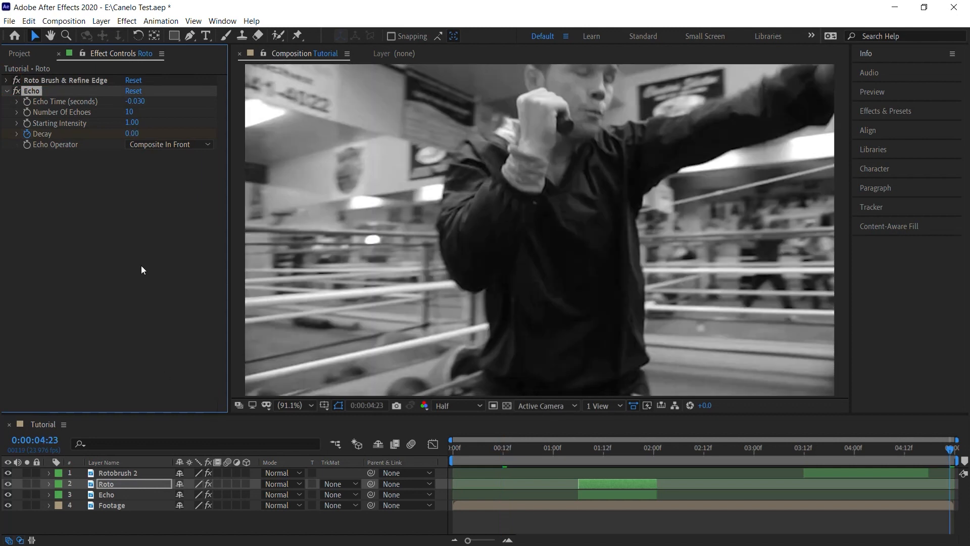
{"action": "key", "text": "Delete"}
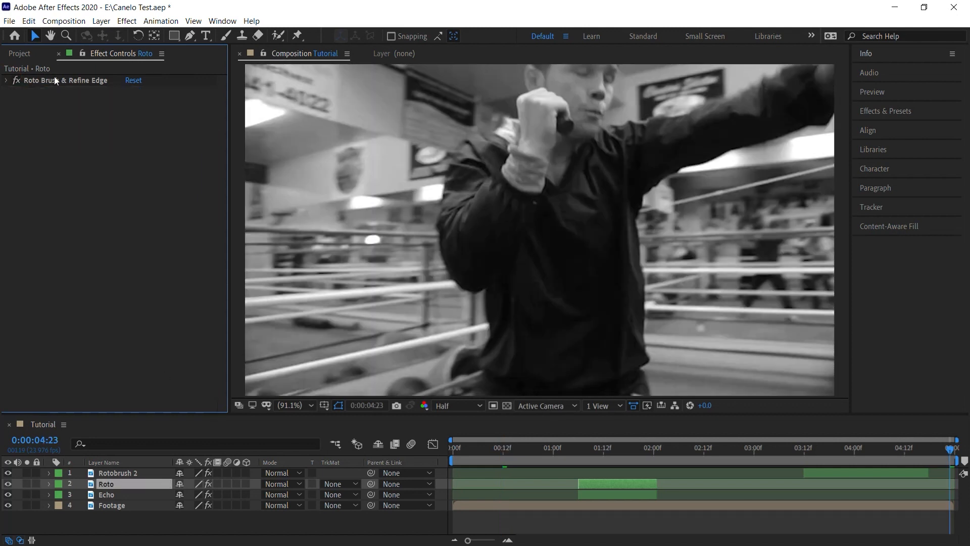
{"action": "left_click", "coordinate": [601, 446]}
Step: Rename the Rotobrush 2 layer as Echo2
{"action": "left_click", "coordinate": [132, 473]}
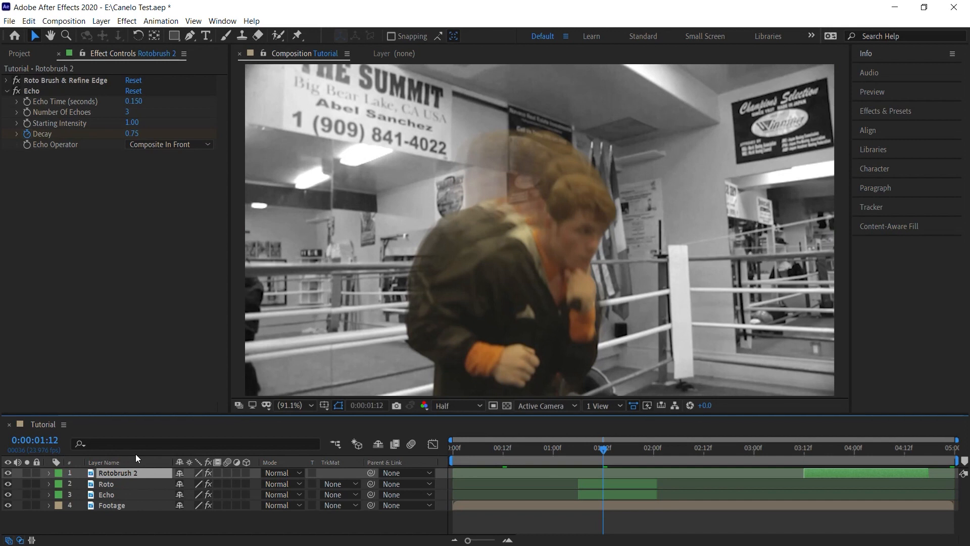
{"action": "key", "text": "Return"}
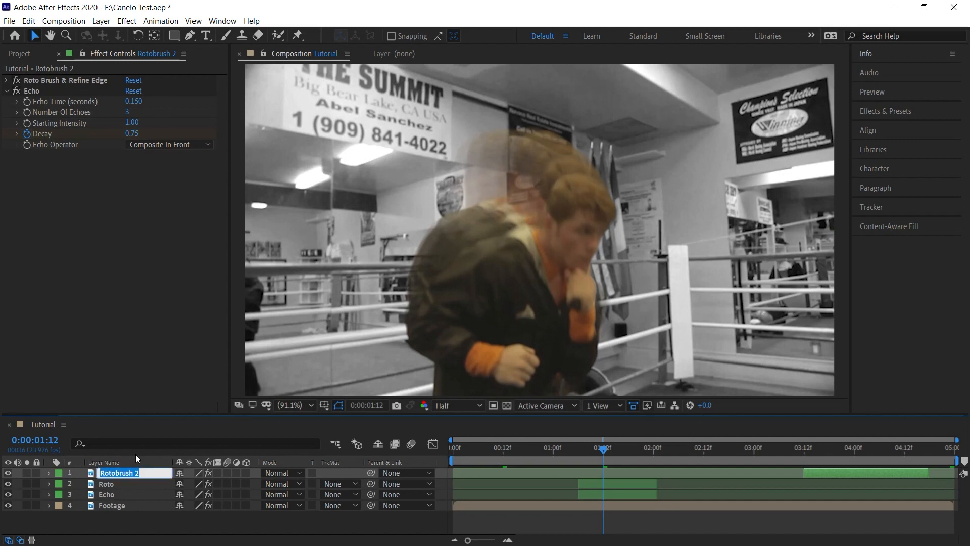
{"action": "type", "text": "Echo2"}
{"action": "key", "text": "Return"}
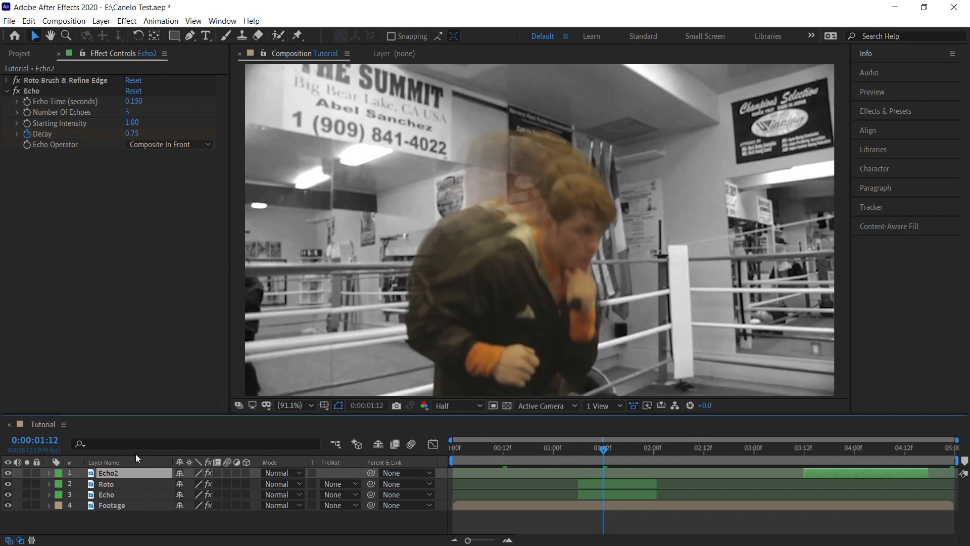
Step: Duplicate the Echo2 layer and rename the copy as Roto2
{"action": "key", "text": "ctrl+d"}
{"action": "key", "text": "Return"}
{"action": "type", "text": "Roto"}
{"action": "key", "text": "Return"}
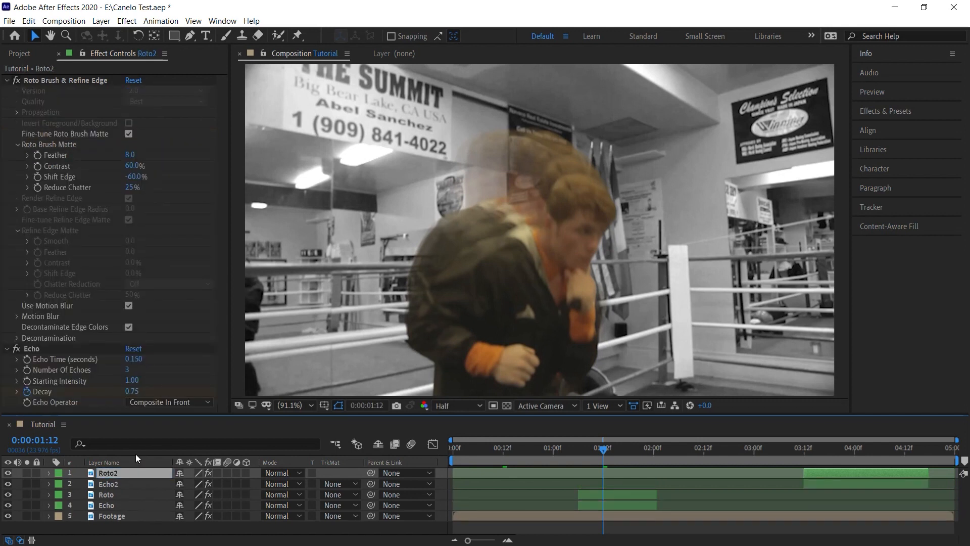
Step: Delete the Echo effect from the Roto2 layer
{"action": "left_click", "coordinate": [7, 80]}
{"action": "left_click", "coordinate": [31, 91]}
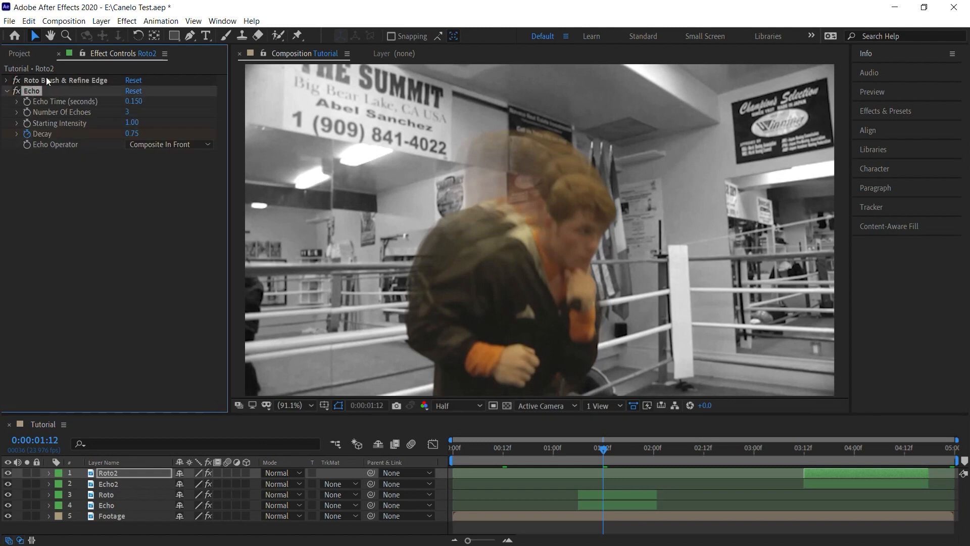
{"action": "key", "text": "Delete"}
Step: Solo the Roto layer and the Echo layer in turn at 0:00:01:13 to compare them, restoring the full composite after each
{"action": "key", "text": "Page_Down"}
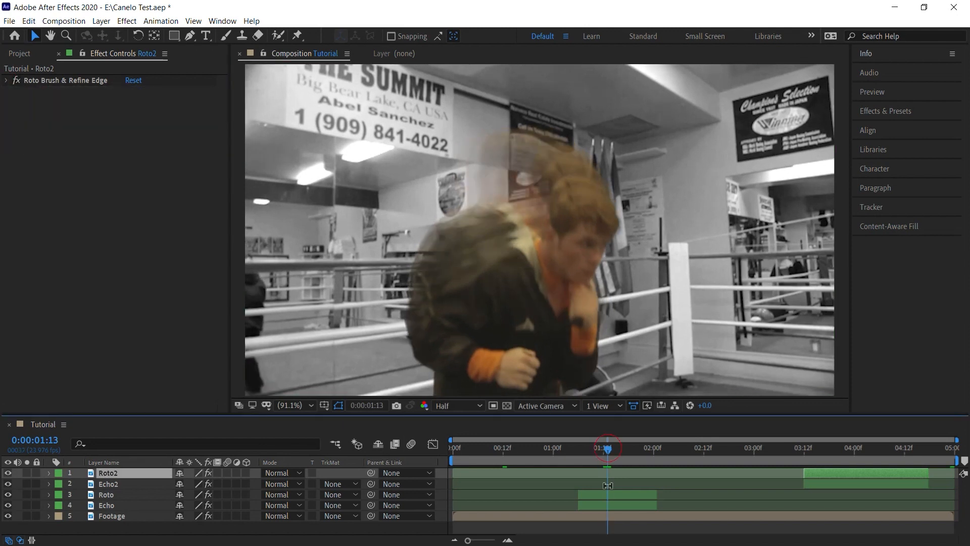
{"action": "left_click", "coordinate": [610, 495]}
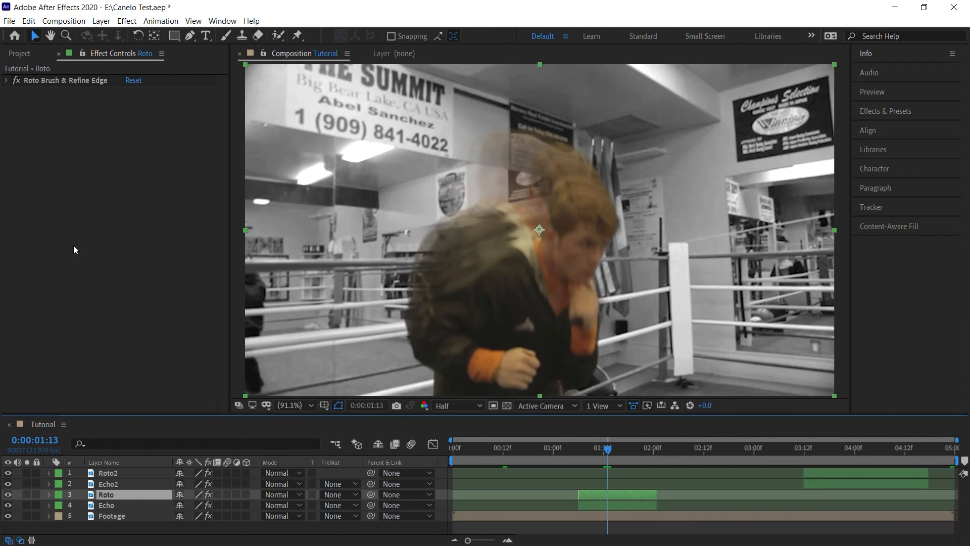
{"action": "left_click", "coordinate": [28, 494]}
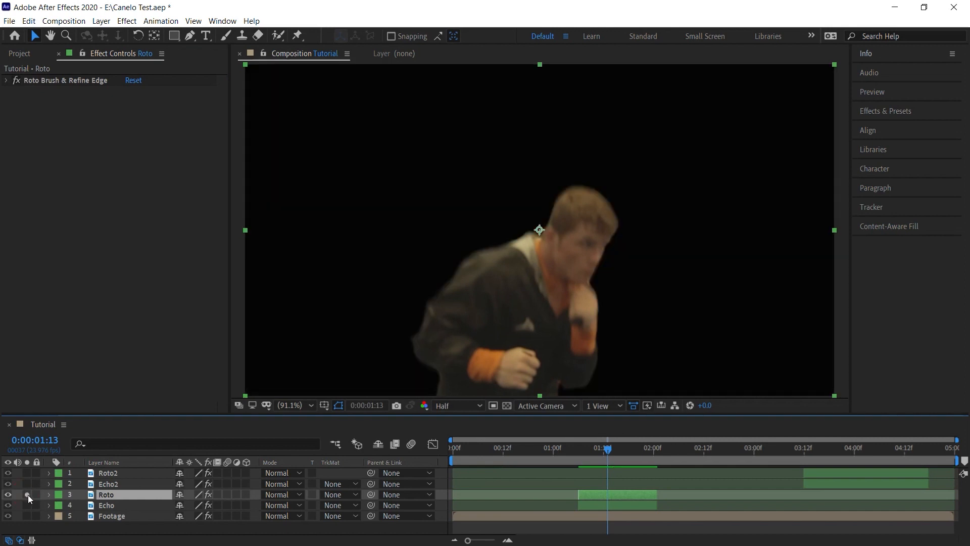
{"action": "left_click", "coordinate": [28, 494]}
{"action": "left_click", "coordinate": [109, 505]}
{"action": "left_click", "coordinate": [27, 504]}
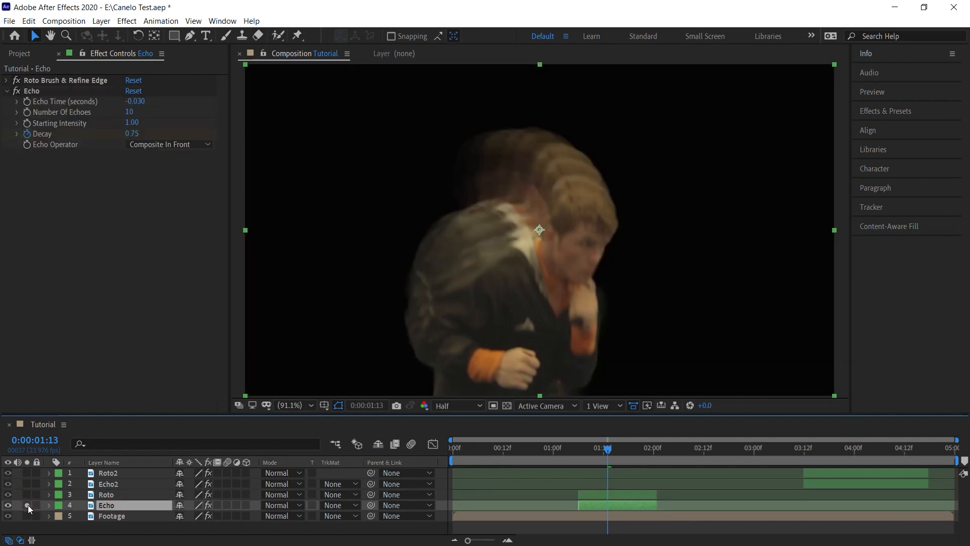
{"action": "left_click", "coordinate": [27, 505]}
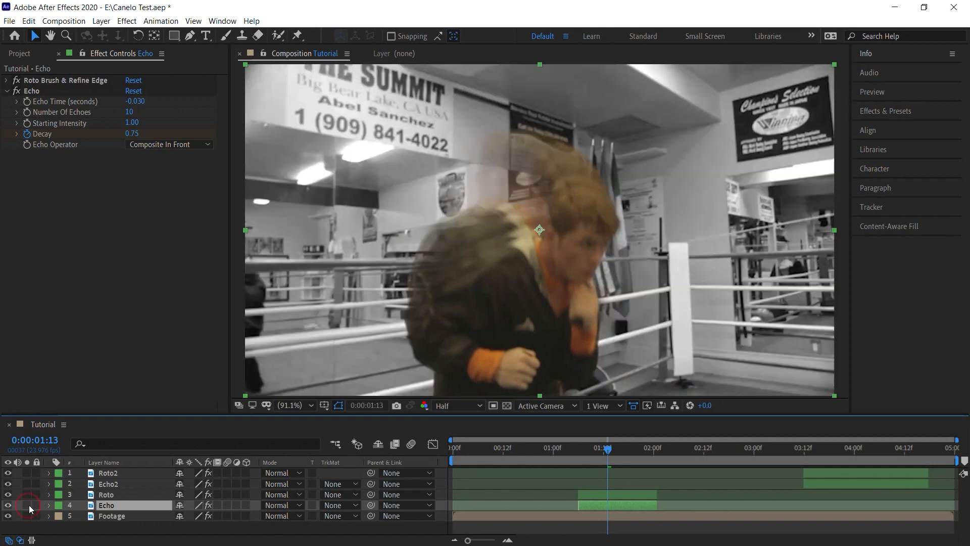
Step: Copy the Black & White and Levels effects from the Footage layer onto the Roto and Roto2 layers
{"action": "left_click", "coordinate": [119, 516]}
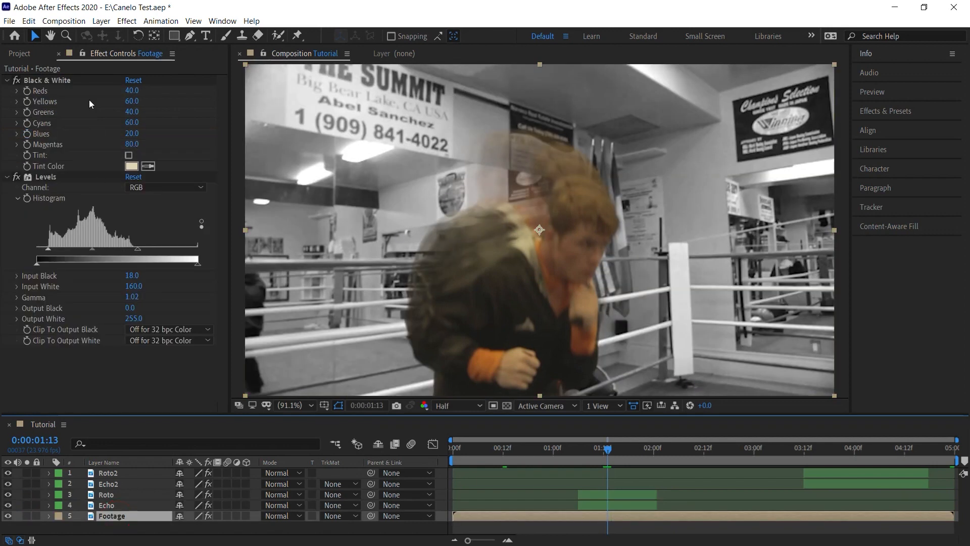
{"action": "left_click", "coordinate": [9, 81]}
{"action": "left_click", "coordinate": [47, 82]}
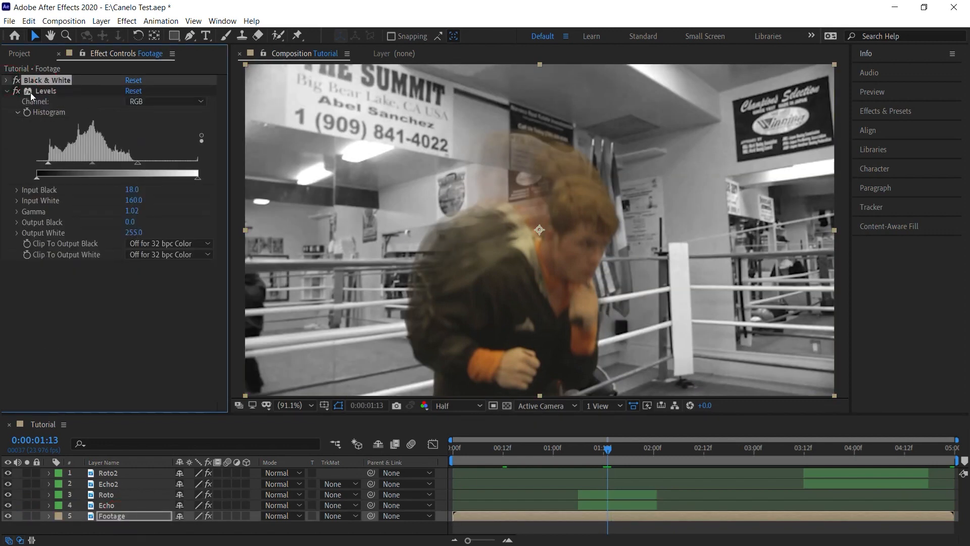
{"action": "left_click", "coordinate": [66, 93], "text": "shift"}
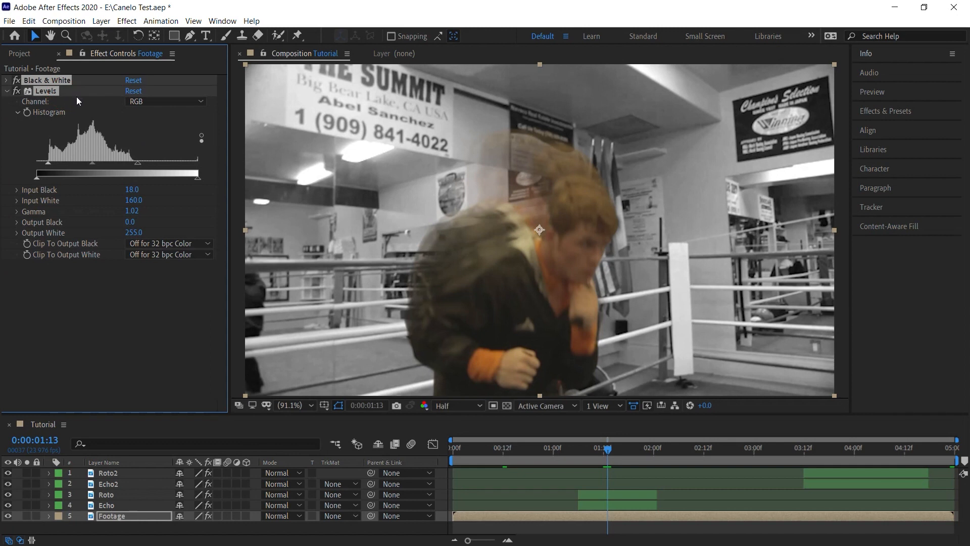
{"action": "left_click", "coordinate": [110, 495]}
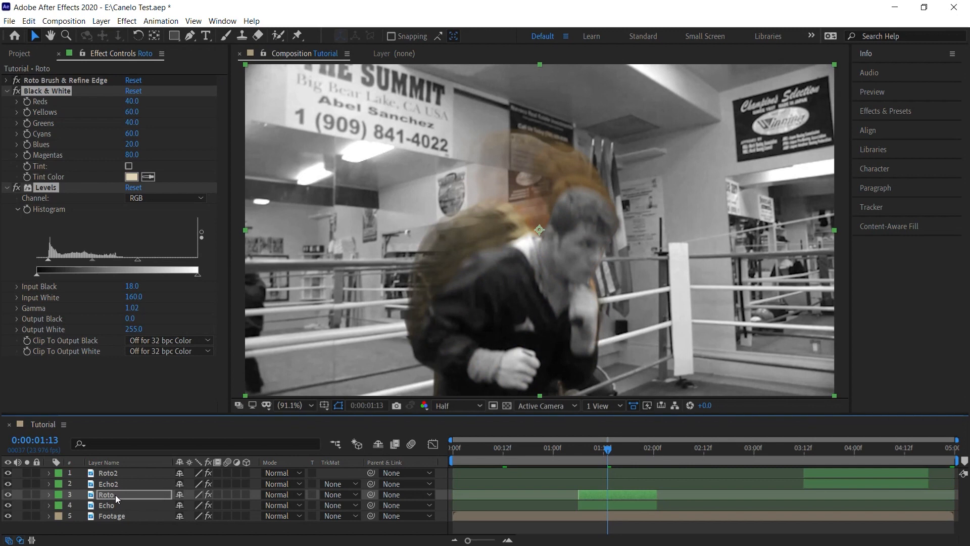
{"action": "left_click", "coordinate": [153, 471]}
{"action": "left_click", "coordinate": [847, 452]}
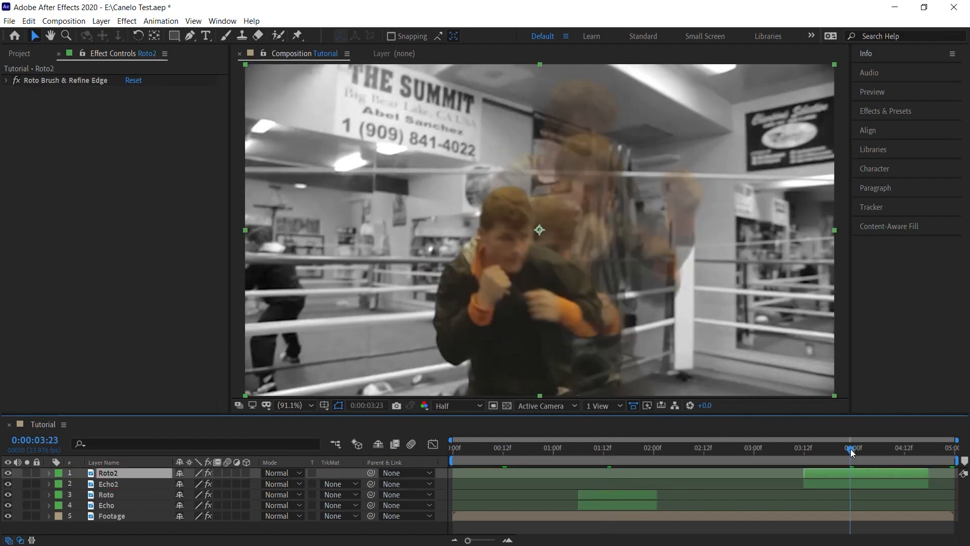
Step: Preview the black-and-white boxer with his coloured echo from 0:00:01:04 and check the frame at 0:00:01:13
{"action": "left_click", "coordinate": [568, 453]}
{"action": "key", "text": "space"}
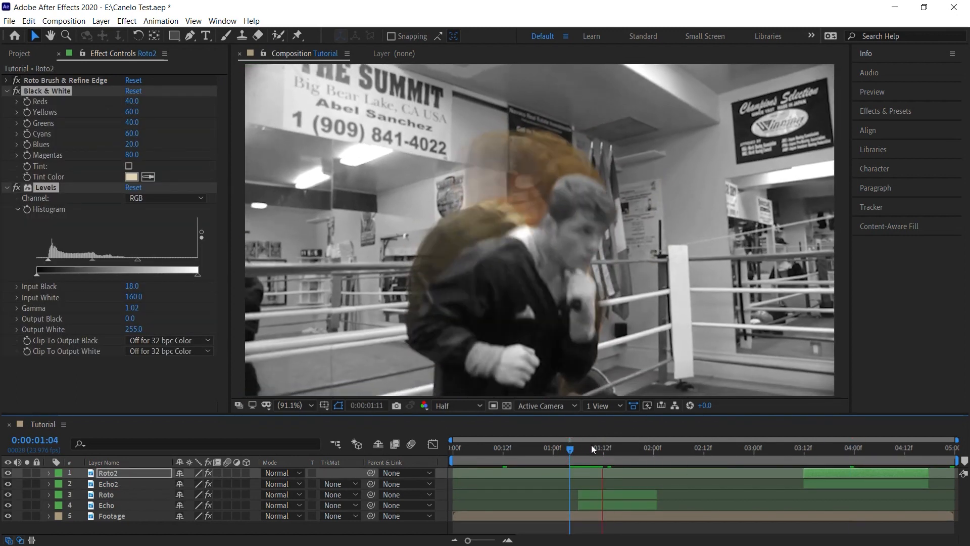
{"action": "left_click", "coordinate": [576, 450]}
{"action": "left_click_drag", "start_coordinate": [576, 450], "coordinate": [607, 450]}
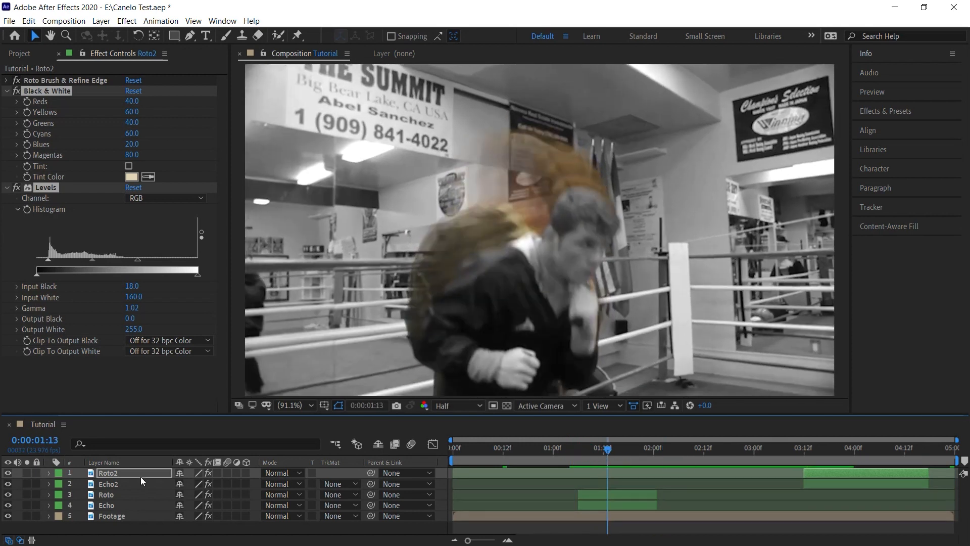
Step: Apply the Tritone color correction effect to the Echo layer
{"action": "left_click", "coordinate": [107, 505]}
{"action": "left_click", "coordinate": [127, 21]}
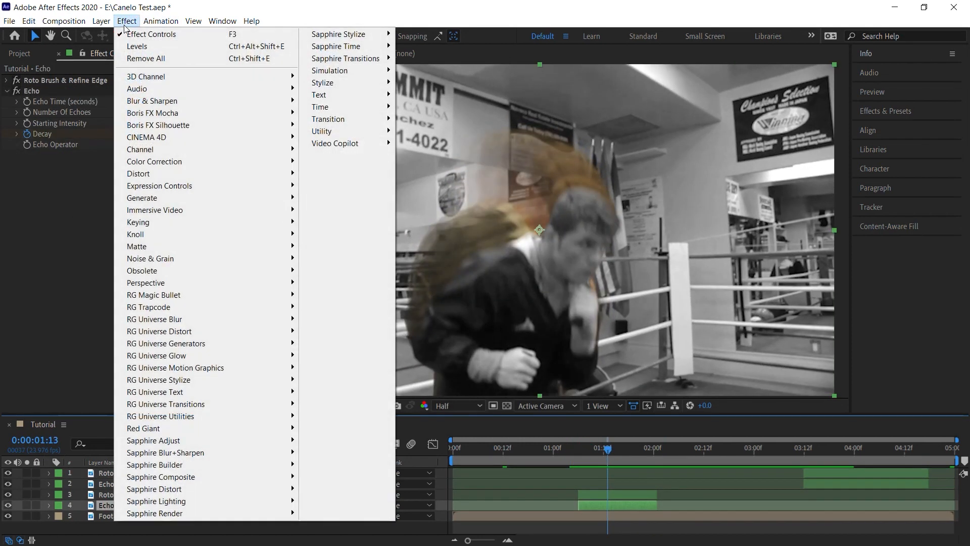
{"action": "left_click", "coordinate": [178, 163]}
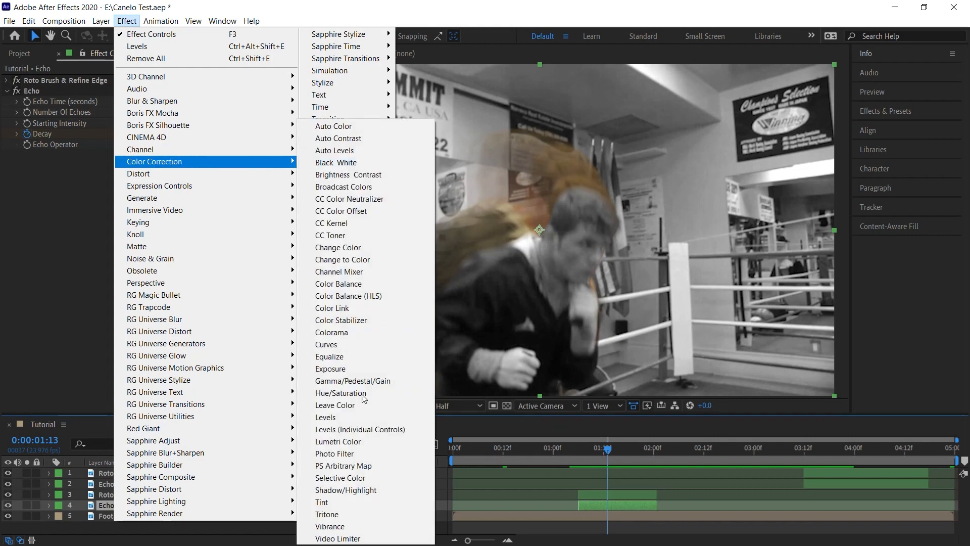
{"action": "left_click", "coordinate": [363, 515]}
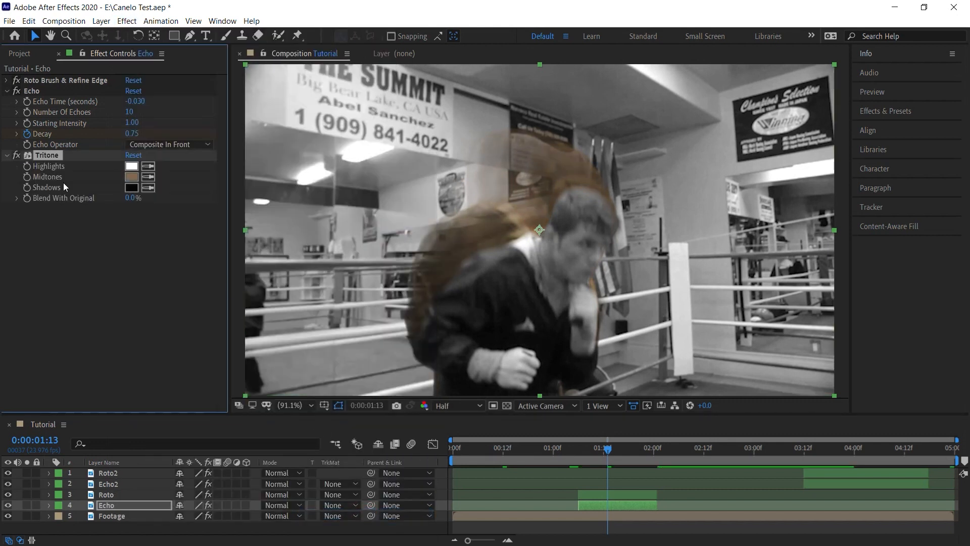
Step: Set the Echo layer's Tritone Midtones to blue (1DA5F6) and start keyframing them at 0:00:01:10
{"action": "left_click_drag", "start_coordinate": [606, 448], "coordinate": [596, 449]}
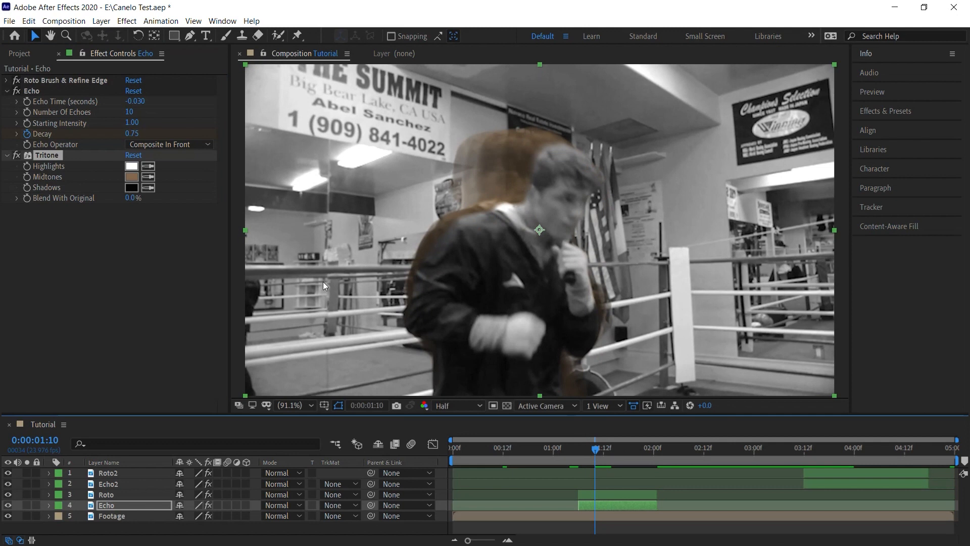
{"action": "left_click", "coordinate": [133, 178]}
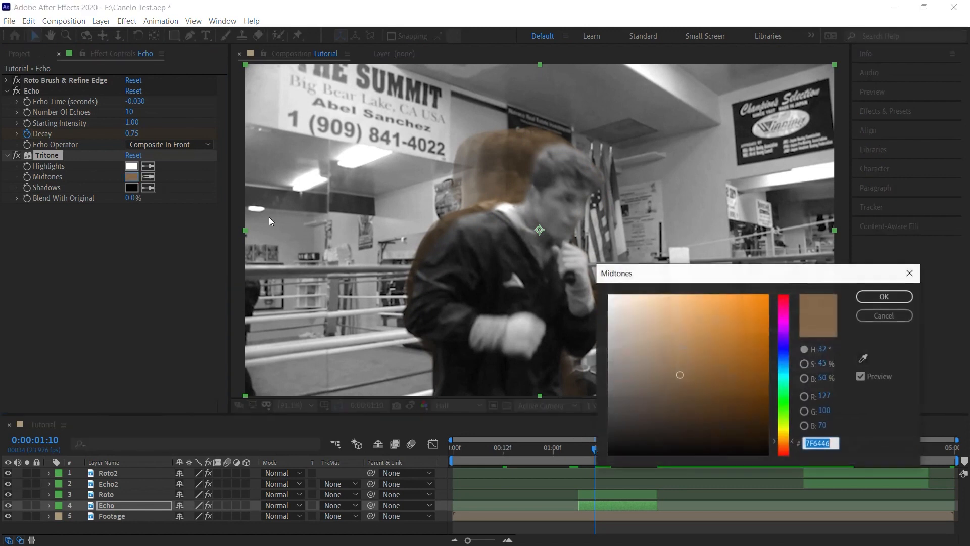
{"action": "left_click", "coordinate": [782, 367]}
{"action": "left_click", "coordinate": [884, 297]}
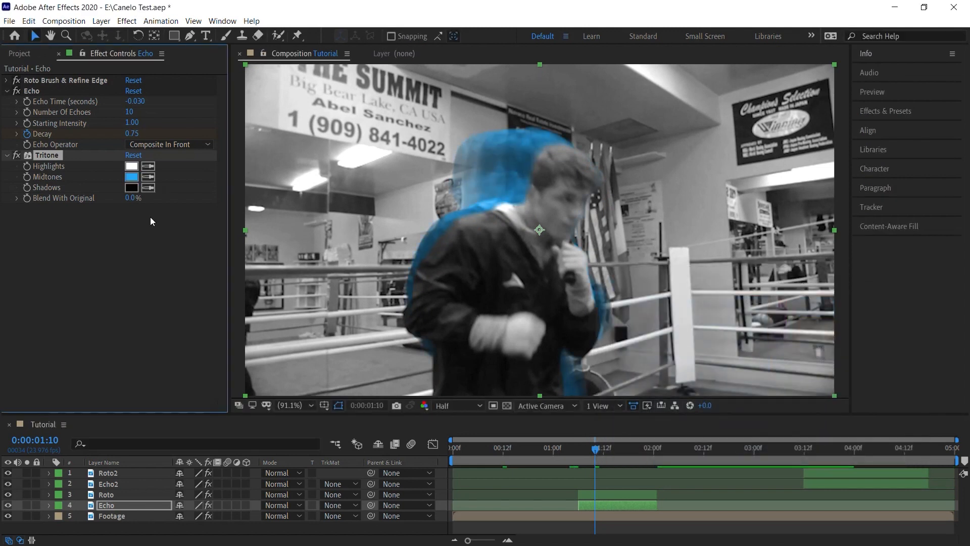
{"action": "left_click", "coordinate": [28, 177]}
Step: Reveal the Echo layer's keyframes and add a green (1DF642) Tritone Midtones keyframe at 0:00:01:17
{"action": "left_click", "coordinate": [617, 505]}
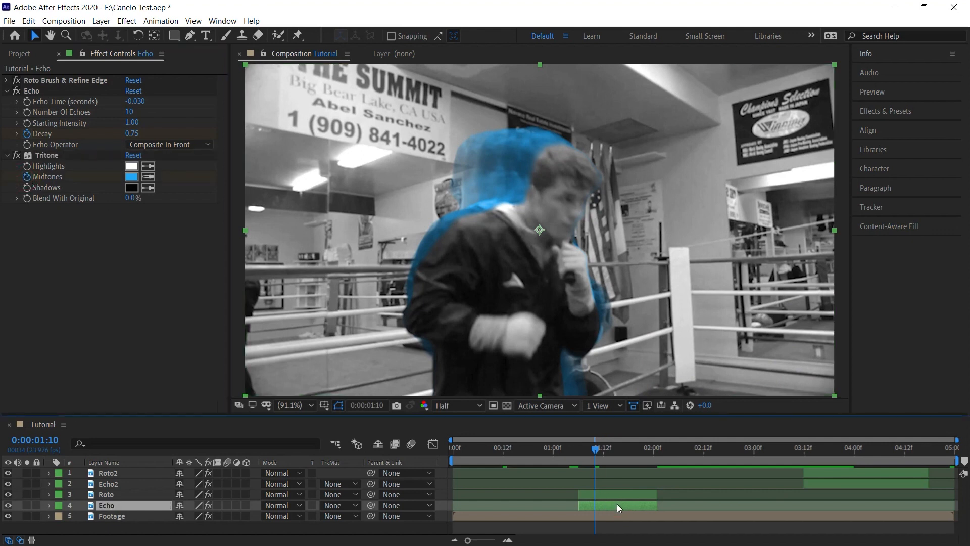
{"action": "key", "text": "u"}
{"action": "scroll", "coordinate": [964, 508], "scroll_direction": "down", "scroll_amount": 2}
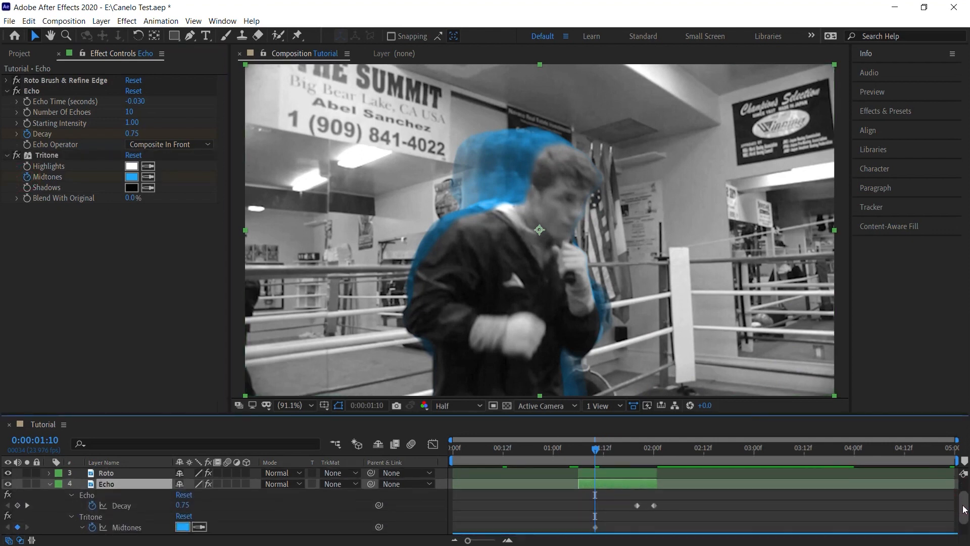
{"action": "scroll", "coordinate": [964, 508], "scroll_direction": "down", "scroll_amount": 1}
{"action": "left_click_drag", "start_coordinate": [607, 453], "coordinate": [626, 450]}
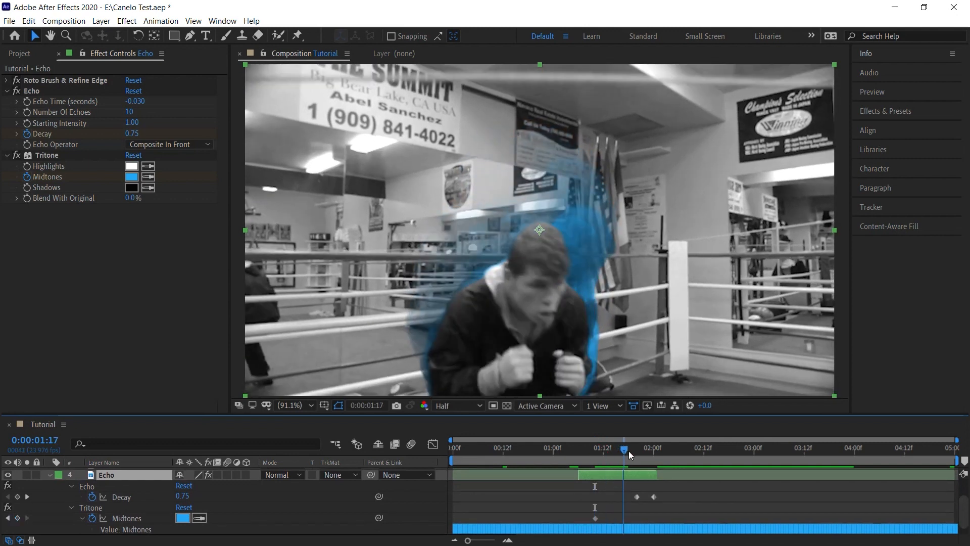
{"action": "left_click", "coordinate": [131, 177]}
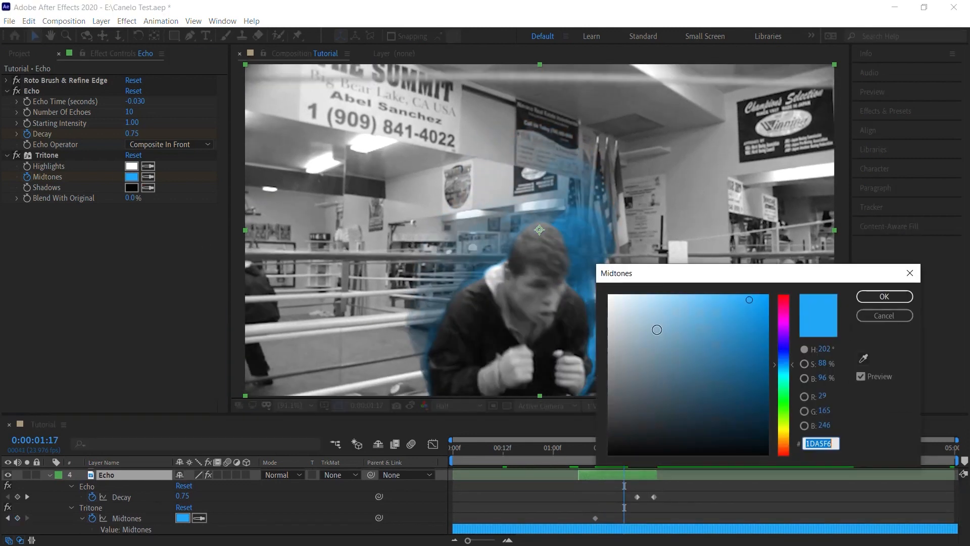
{"action": "left_click", "coordinate": [787, 408]}
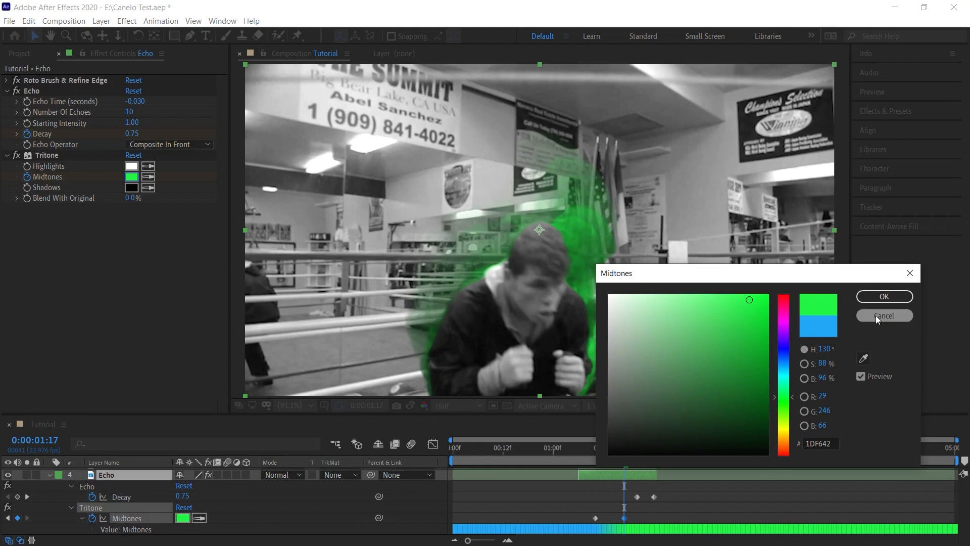
{"action": "left_click", "coordinate": [884, 297]}
Step: Add a neutral gray (858585) Tritone Midtones keyframe on the Echo layer at 0:00:02:00
{"action": "left_click", "coordinate": [654, 447]}
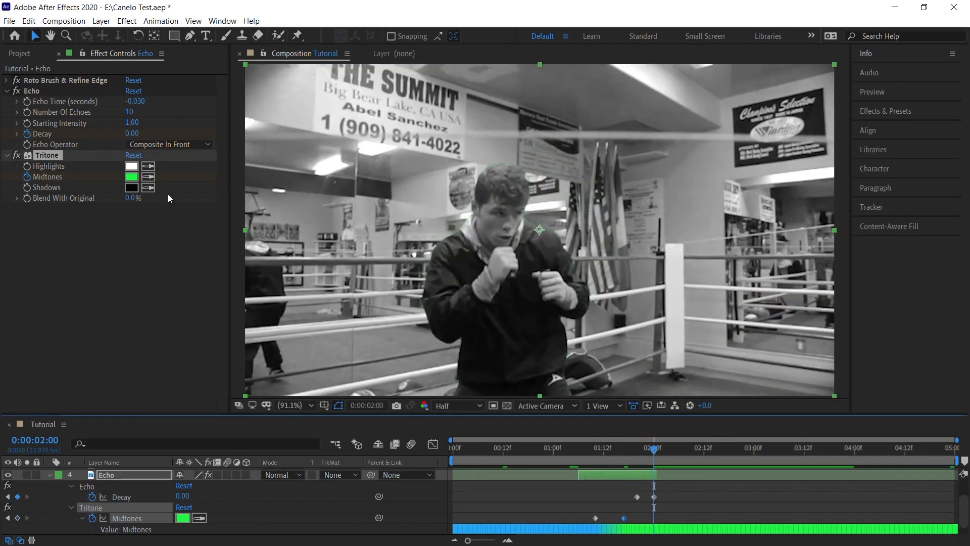
{"action": "left_click", "coordinate": [131, 178]}
{"action": "left_click", "coordinate": [630, 340]}
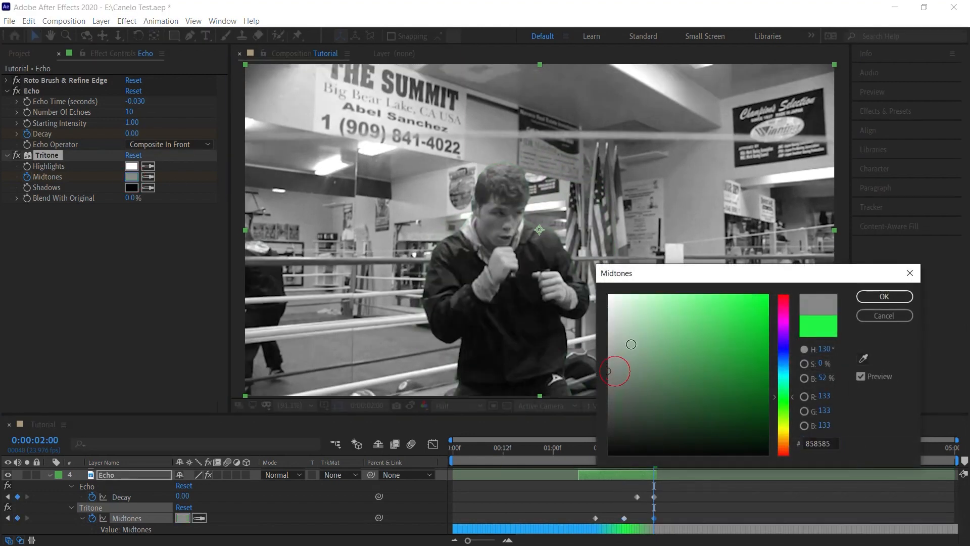
{"action": "left_click", "coordinate": [884, 297]}
Step: Preview the Echo layer's color-changing trail from 0:00:01:03
{"action": "left_click_drag", "start_coordinate": [606, 448], "coordinate": [571, 451]}
{"action": "key", "text": "space"}
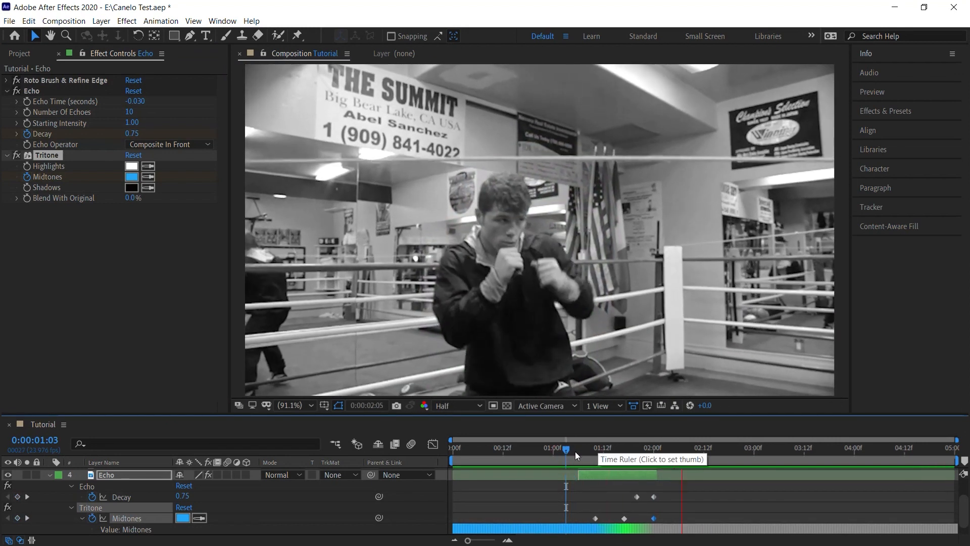
{"action": "key", "text": "space"}
Step: Apply the Tritone effect to the Echo2 layer with the current time at 0:00:03:16
{"action": "left_click_drag", "start_coordinate": [964, 506], "coordinate": [964, 486]}
{"action": "left_click", "coordinate": [820, 448]}
{"action": "left_click", "coordinate": [835, 484]}
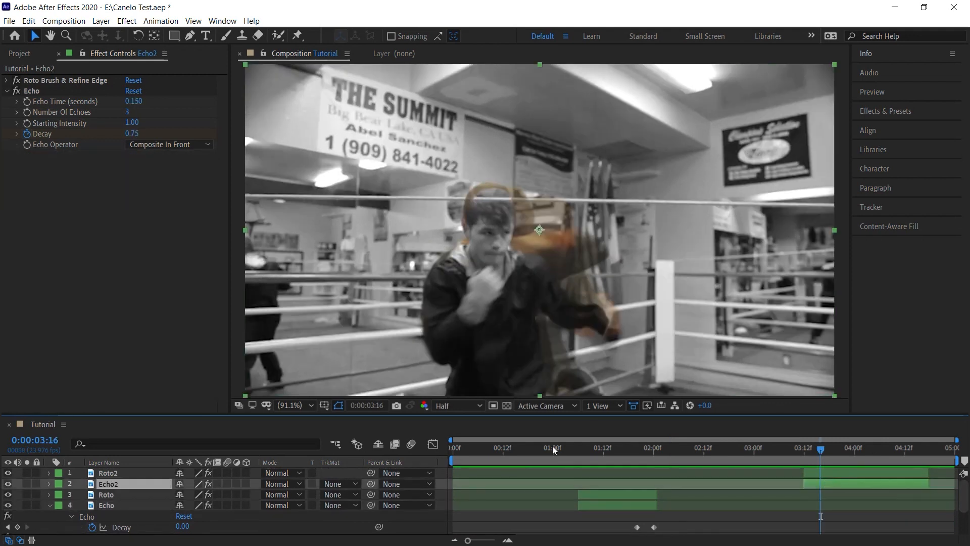
{"action": "left_click", "coordinate": [127, 20]}
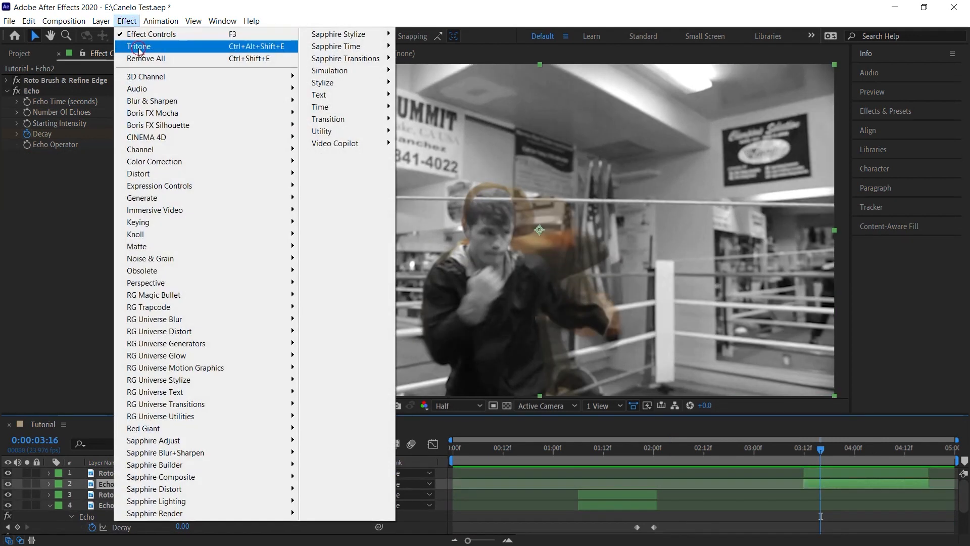
{"action": "left_click", "coordinate": [172, 41]}
Step: Set the Echo2 layer's Tritone Midtones to magenta (F016B0) and start keyframing them at 0:00:03:16
{"action": "left_click", "coordinate": [131, 176]}
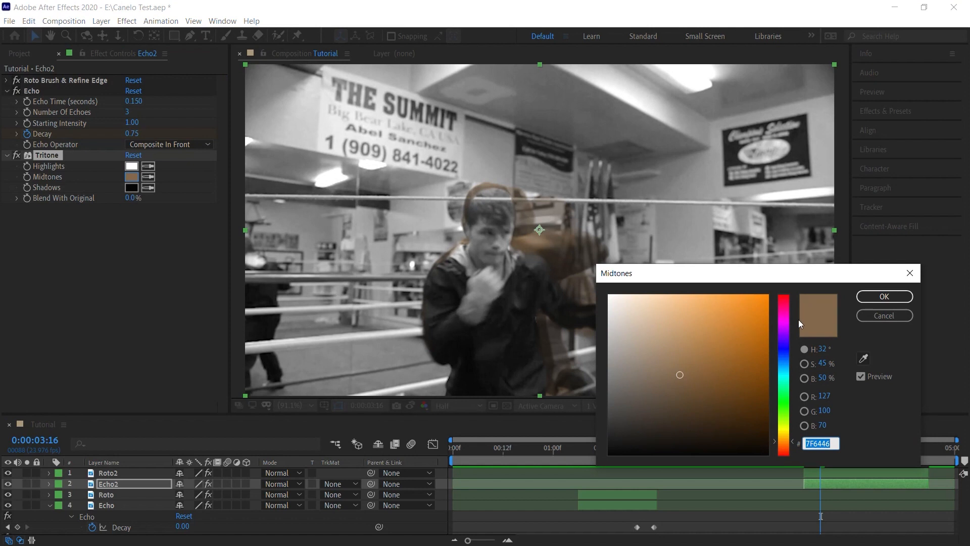
{"action": "left_click", "coordinate": [783, 323]}
{"action": "left_click", "coordinate": [754, 303]}
{"action": "left_click", "coordinate": [778, 321]}
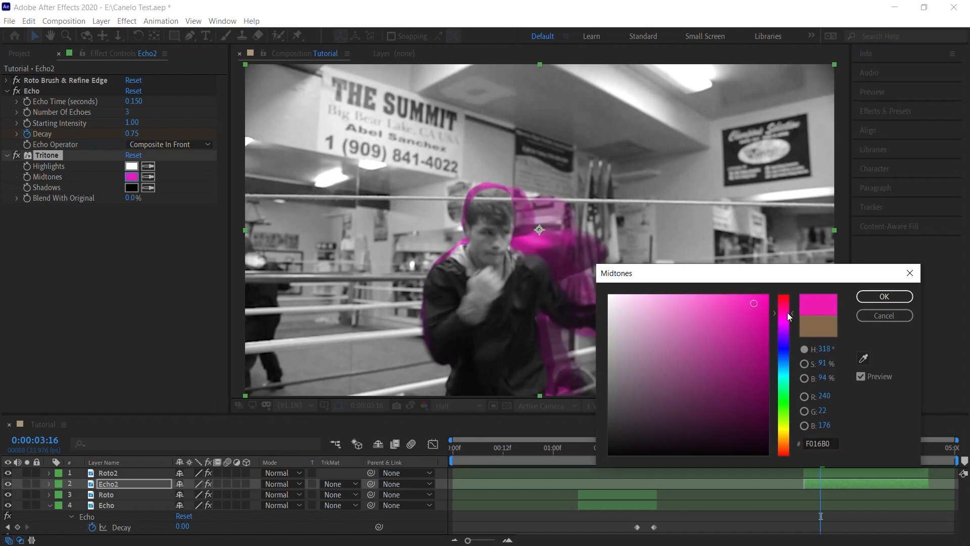
{"action": "left_click", "coordinate": [879, 296]}
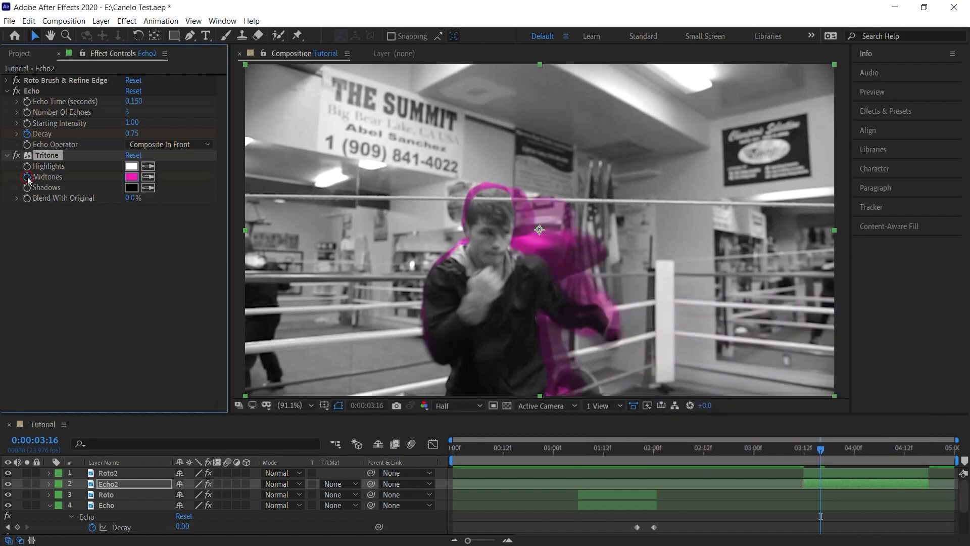
Step: Add an orange (F0A316) Tritone Midtones keyframe on the Echo2 layer at 0:00:04:05
{"action": "key", "text": "u"}
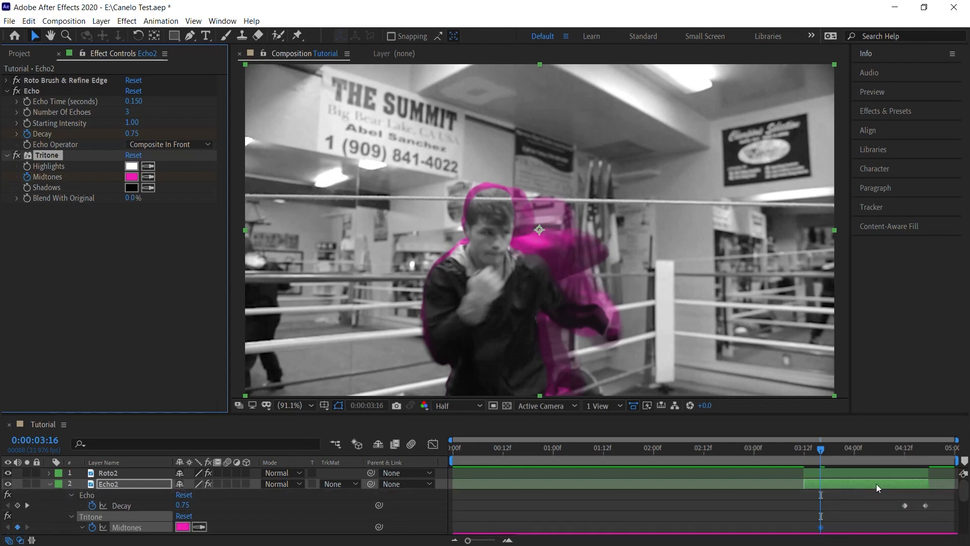
{"action": "scroll", "coordinate": [955, 488], "scroll_direction": "down", "scroll_amount": 1}
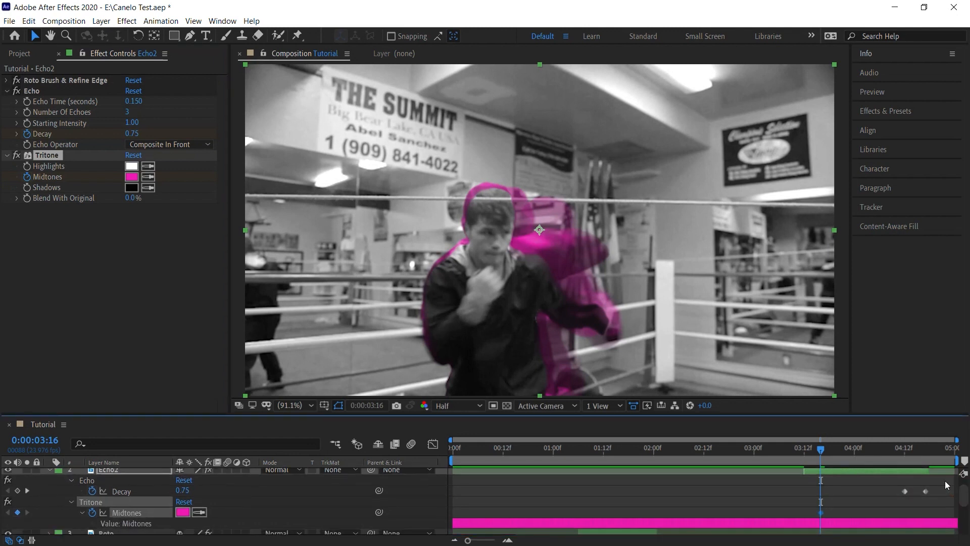
{"action": "left_click_drag", "start_coordinate": [836, 451], "coordinate": [872, 451]}
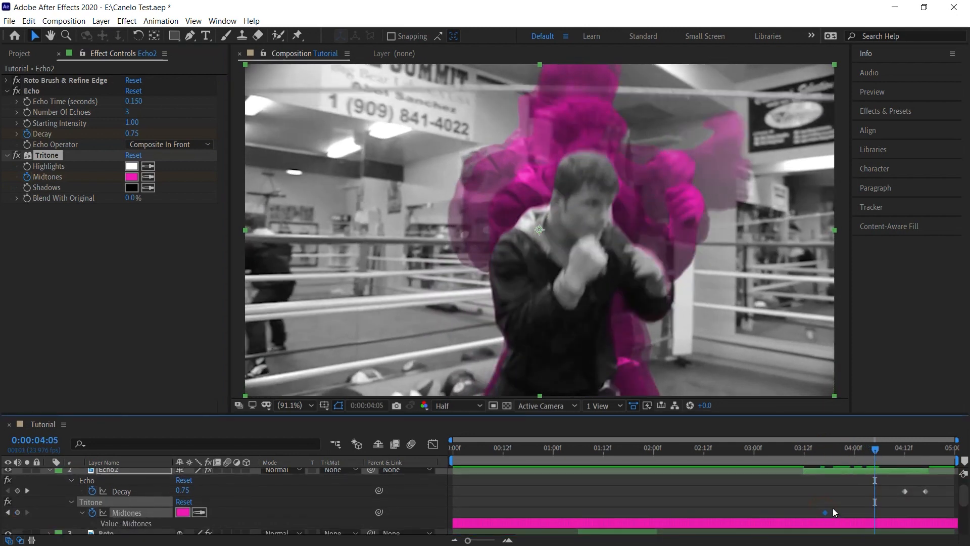
{"action": "left_click", "coordinate": [131, 177]}
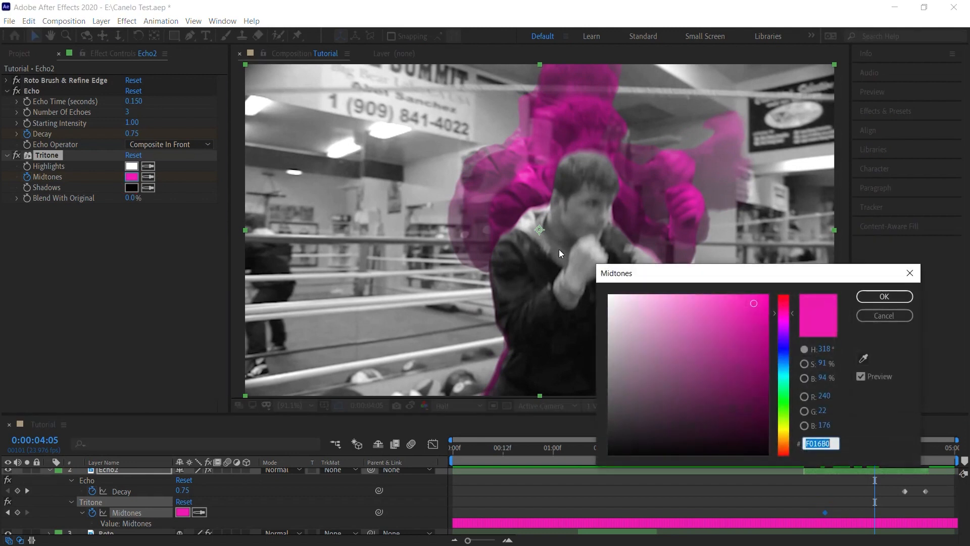
{"action": "left_click", "coordinate": [786, 432]}
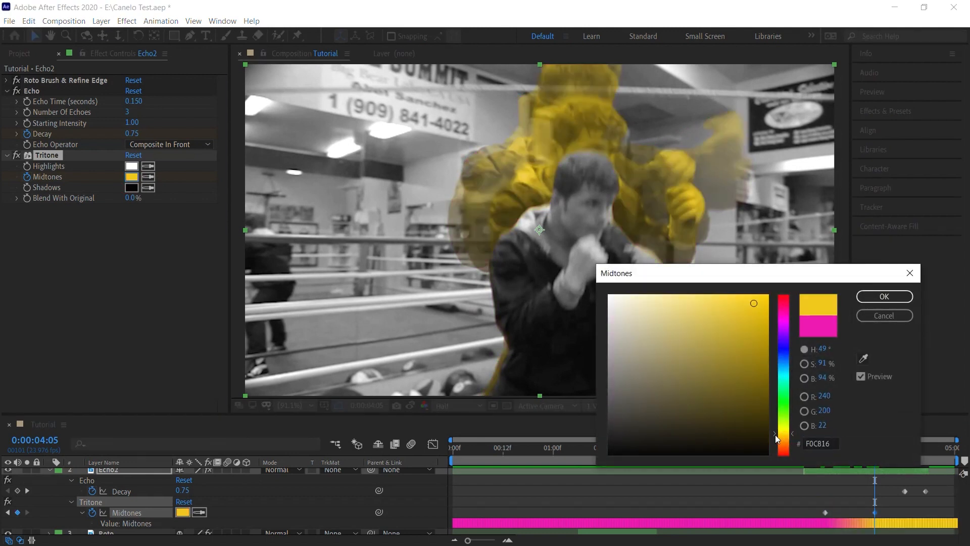
{"action": "left_click_drag", "start_coordinate": [775, 434], "coordinate": [776, 438]}
{"action": "left_click", "coordinate": [883, 296]}
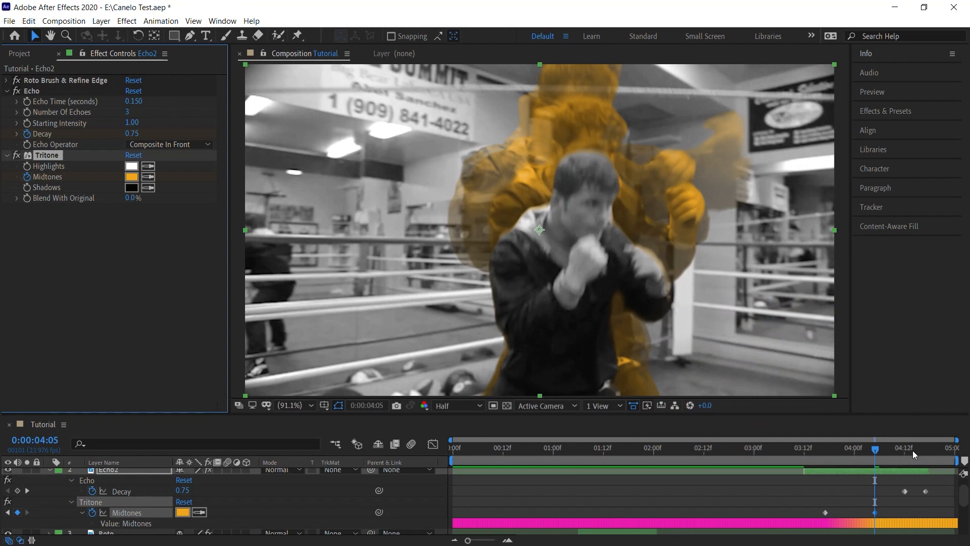
Step: Add a neutral gray Tritone Midtones keyframe on the Echo2 layer at 0:00:04:16
{"action": "left_click", "coordinate": [921, 449]}
{"action": "left_click", "coordinate": [130, 177]}
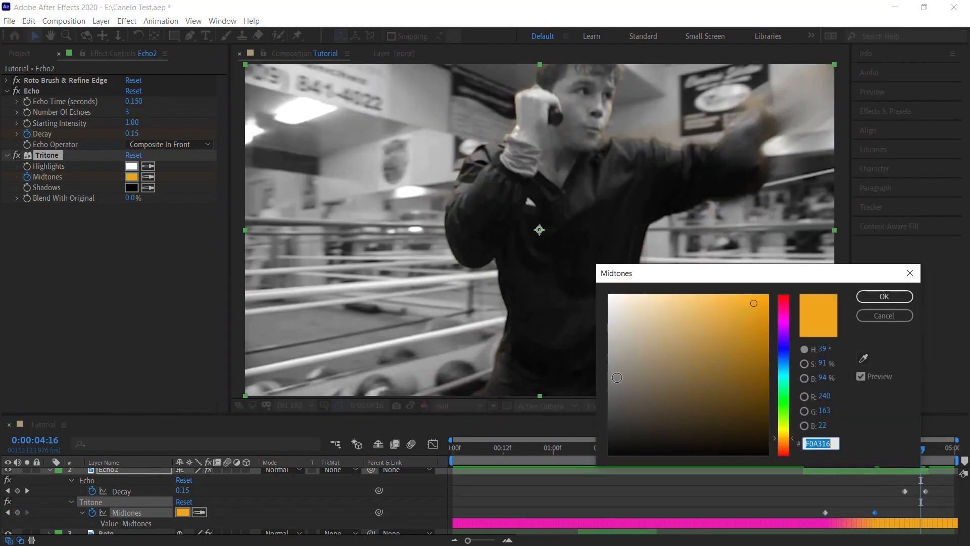
{"action": "left_click", "coordinate": [617, 385]}
{"action": "left_click", "coordinate": [878, 298]}
Step: Preview the whole composition with the Composition view maximized to examine both color-changing echo trails
{"action": "left_click", "coordinate": [792, 447]}
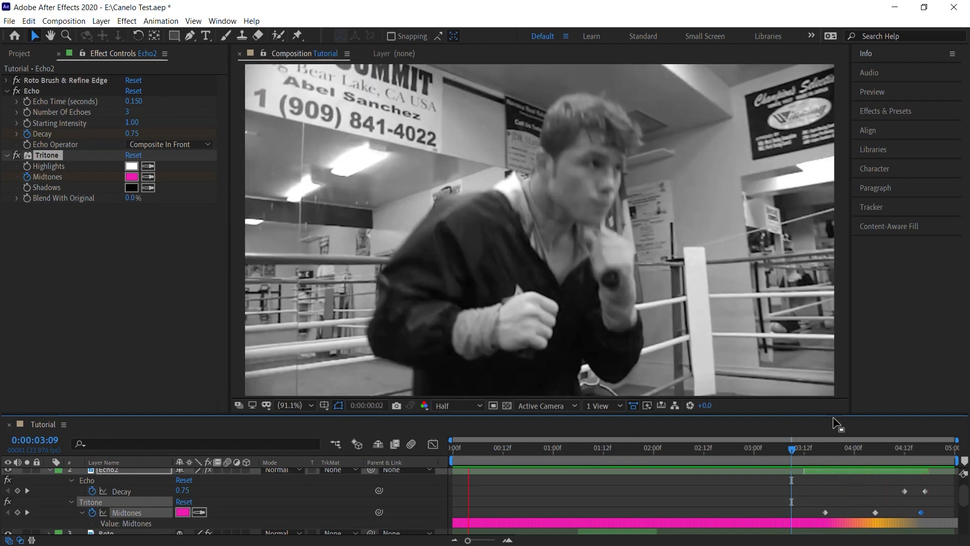
{"action": "key", "text": "grave"}
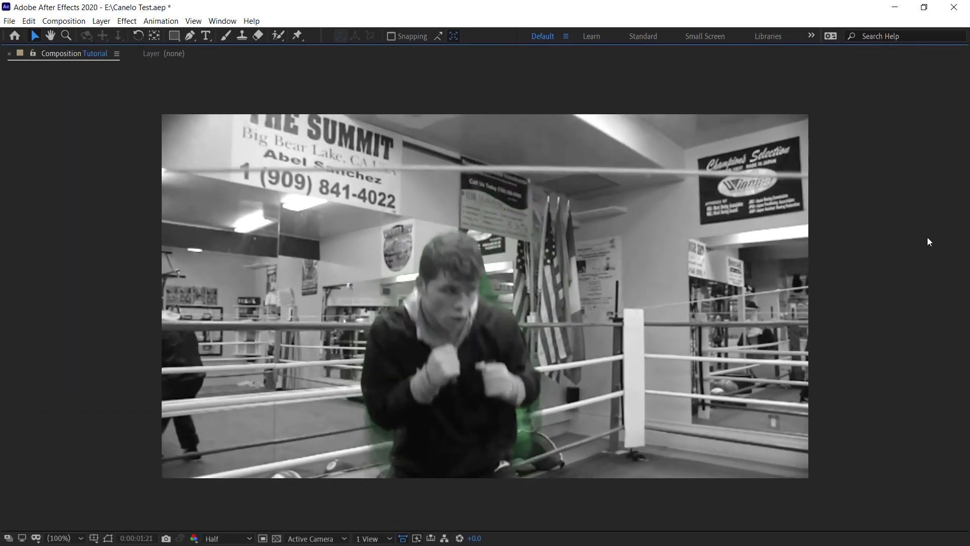